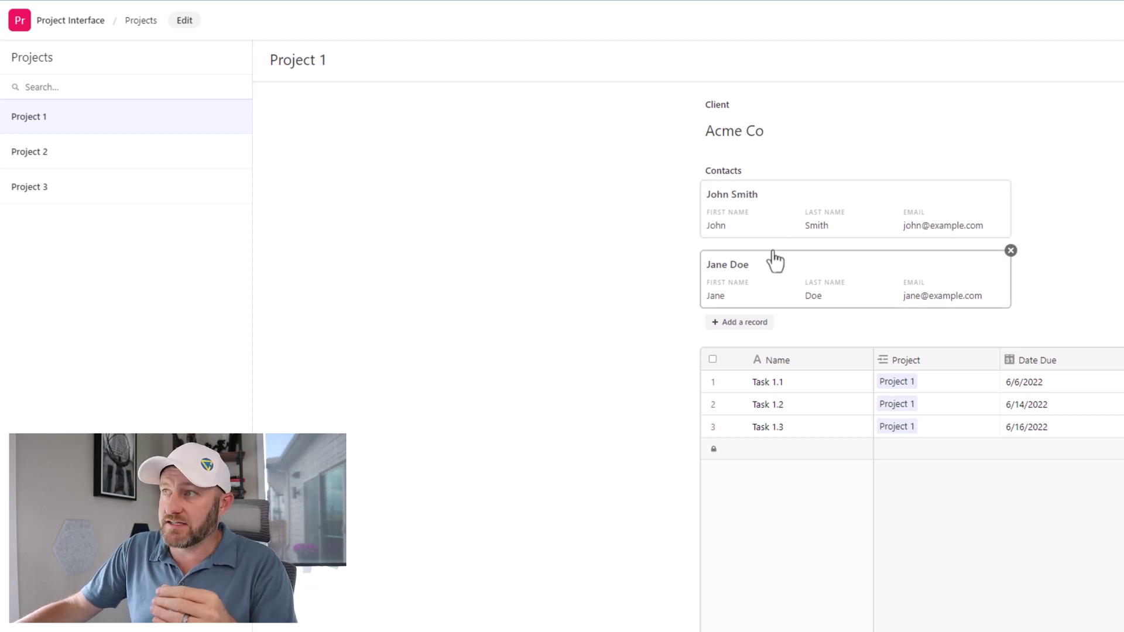
# Step: Show Project 3 via Project 2, then drag its second contact above the first and back
pyautogui.moveTo(776, 235)
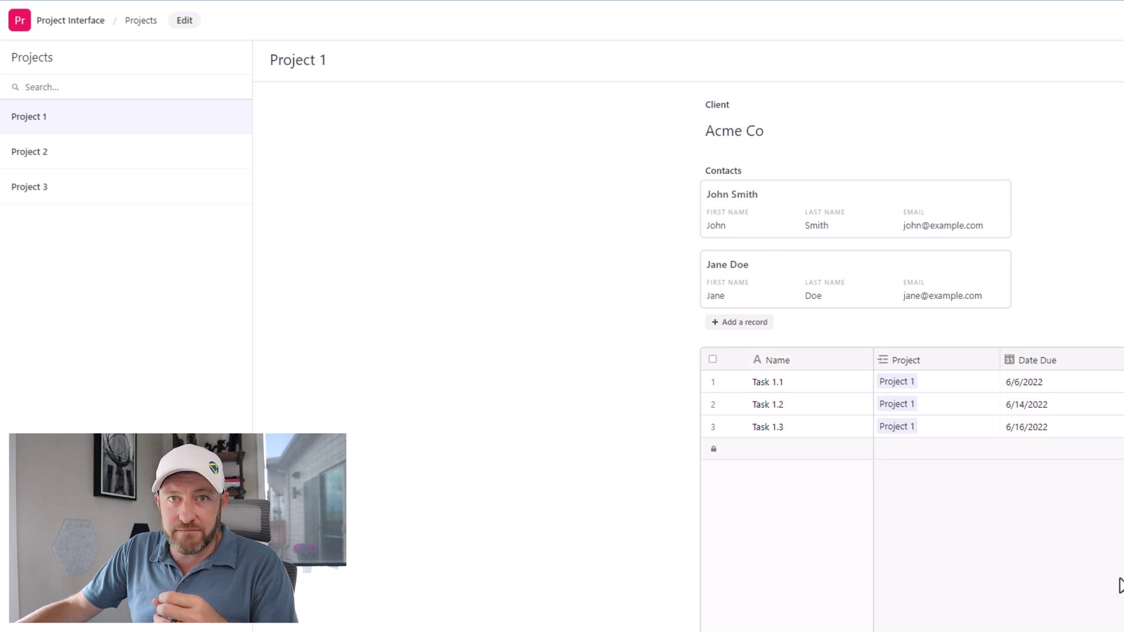
pyautogui.click(94, 153)
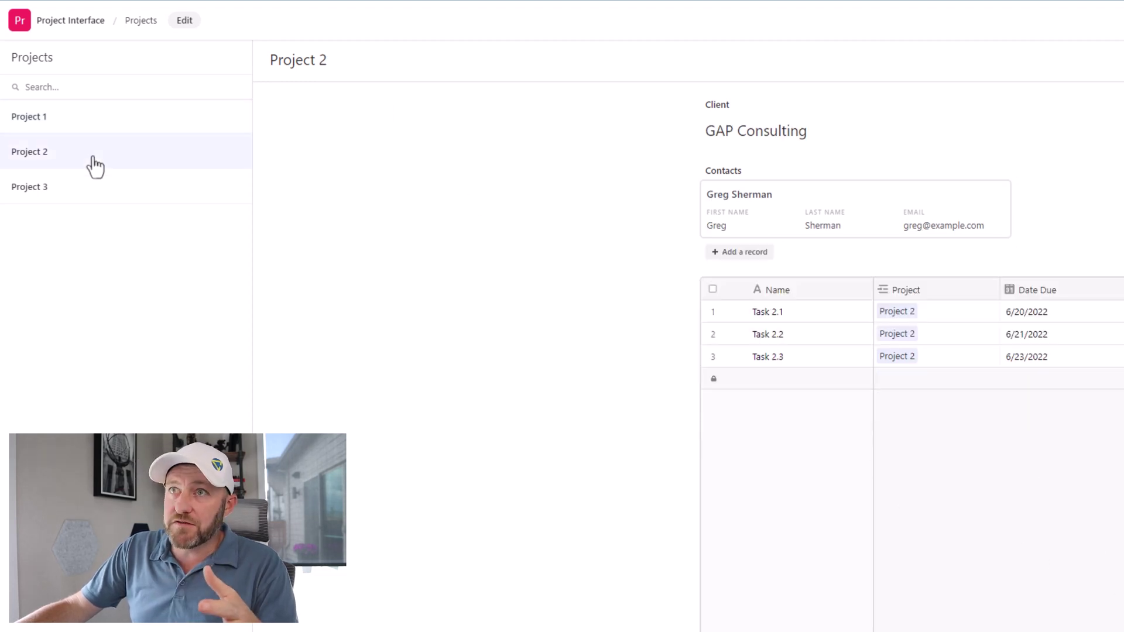
pyautogui.click(92, 195)
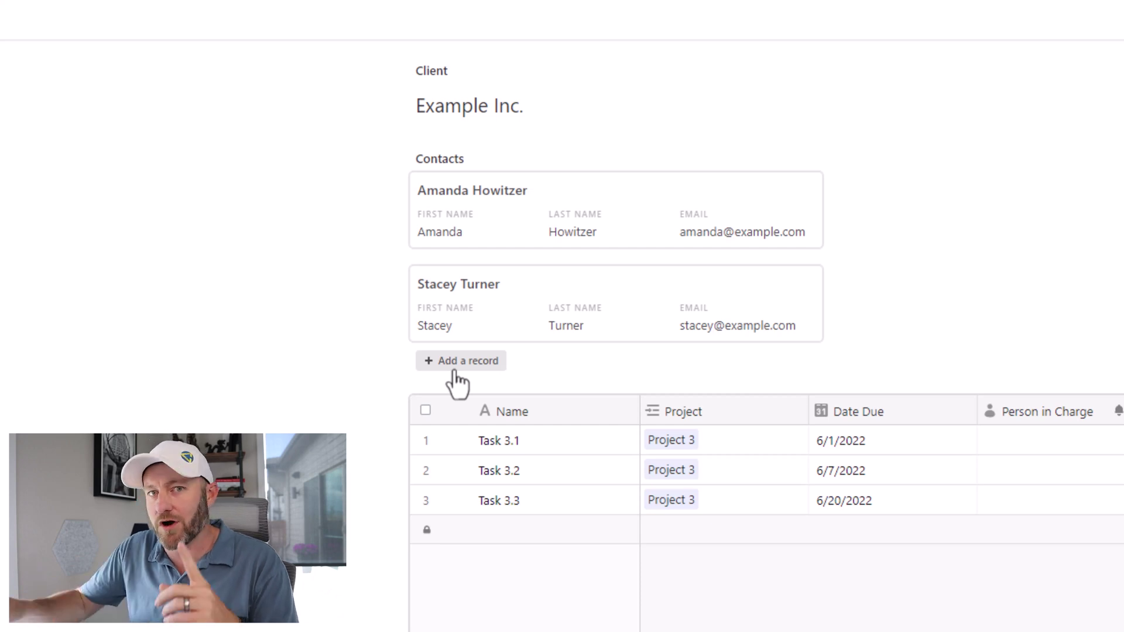
pyautogui.moveTo(509, 316); pyautogui.dragTo(504, 205)
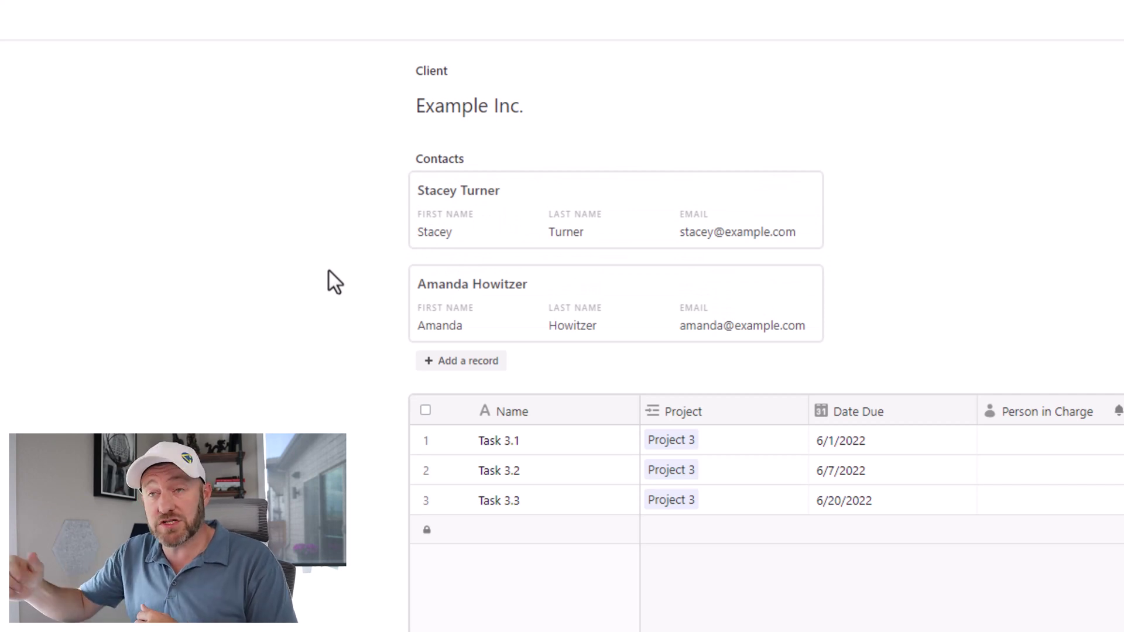
pyautogui.moveTo(451, 235); pyautogui.dragTo(462, 299)
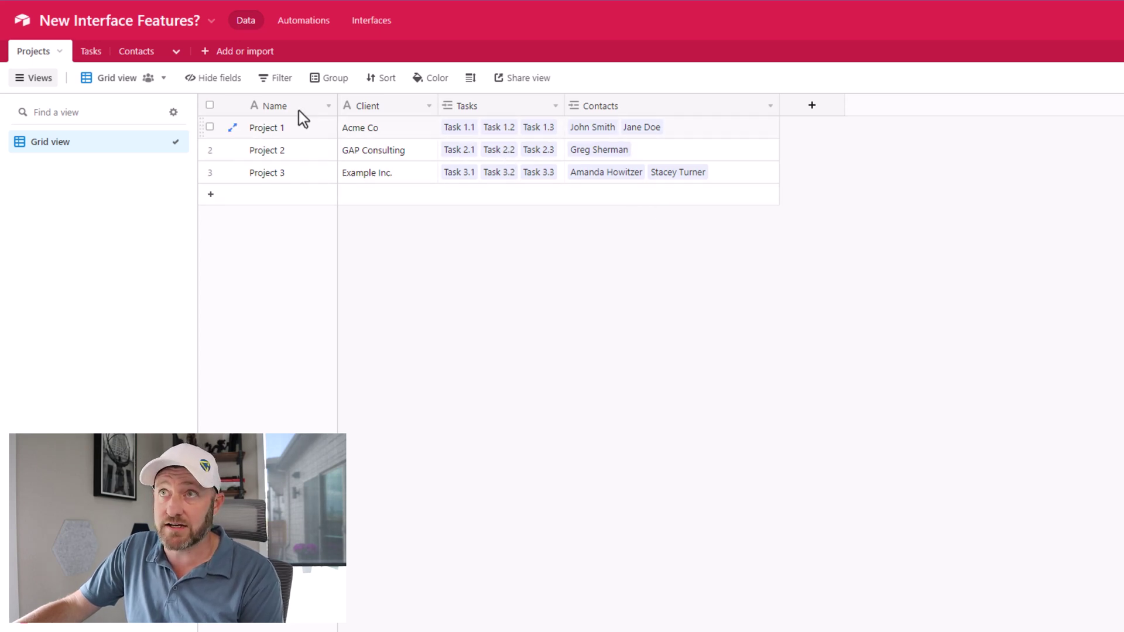
# Step: Review the Tasks table in the base's Data view
pyautogui.click(93, 57)
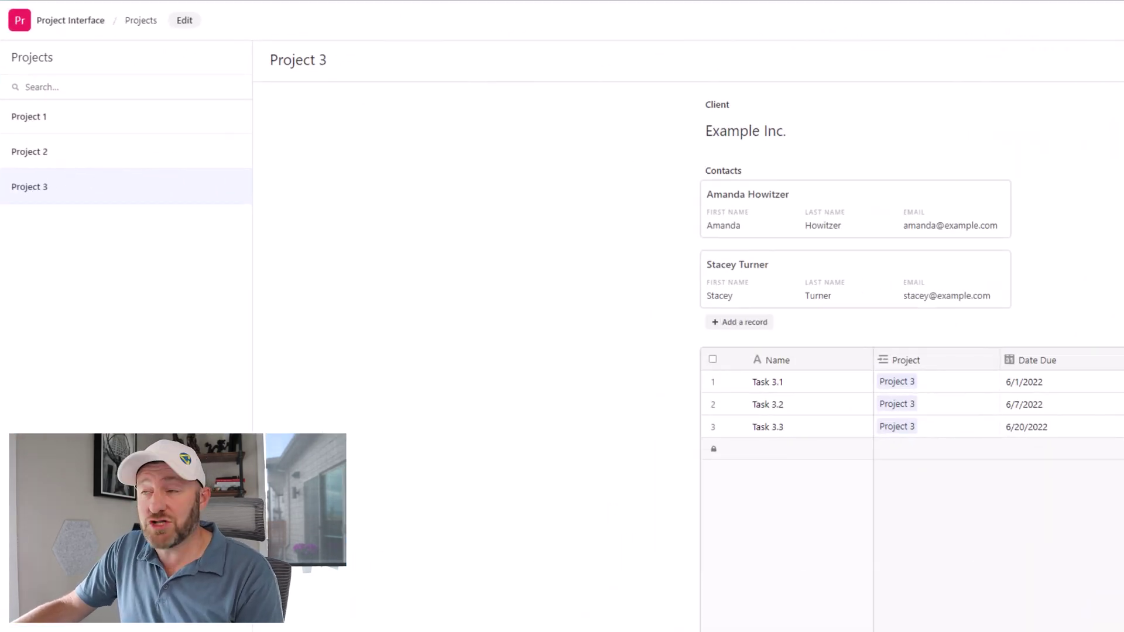
# Step: Switch the Project Interface into the Interface Designer with Edit
pyautogui.click(184, 21)
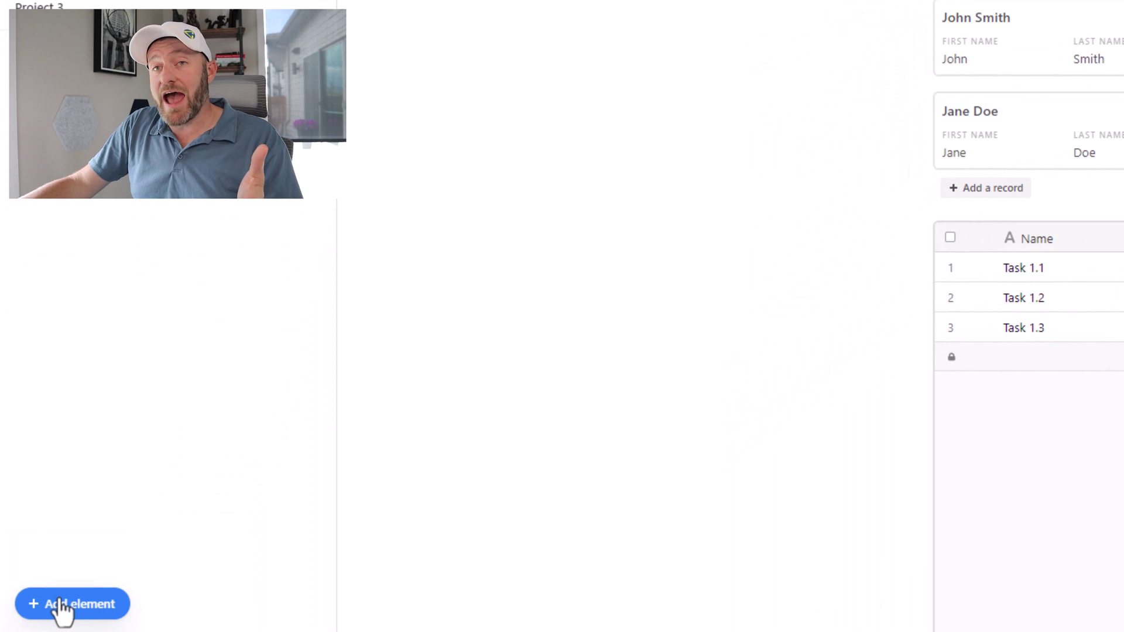
# Step: From + Add element, list the element types for the Contacts field: Grid, Calendar, Timeline, Gallery
pyautogui.click(58, 606)
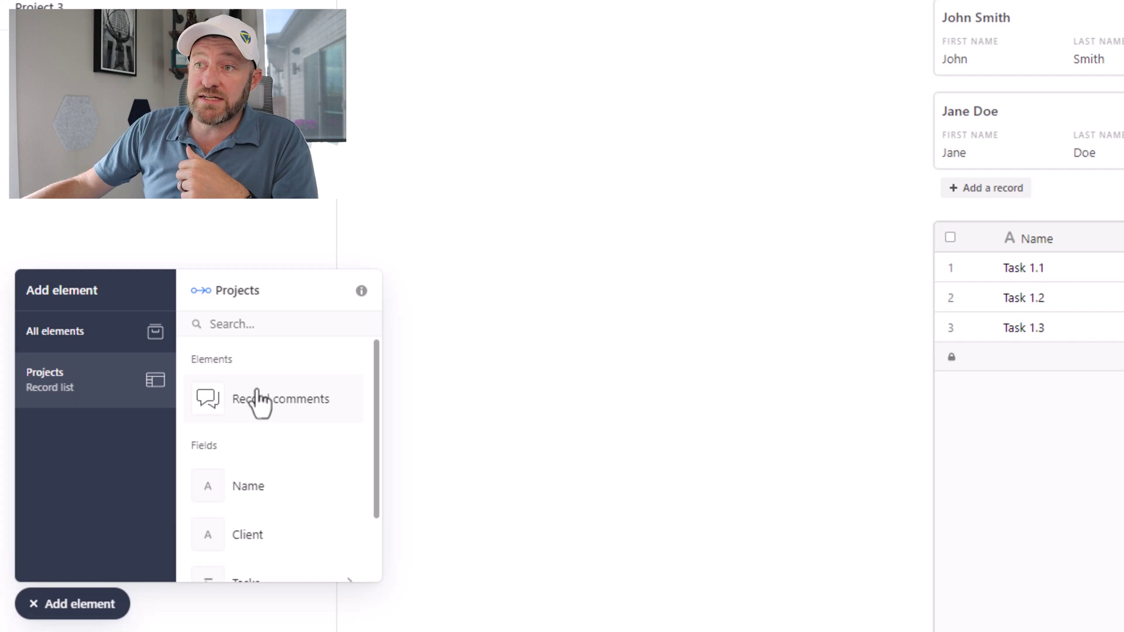
pyautogui.scroll(-2, 258, 400)
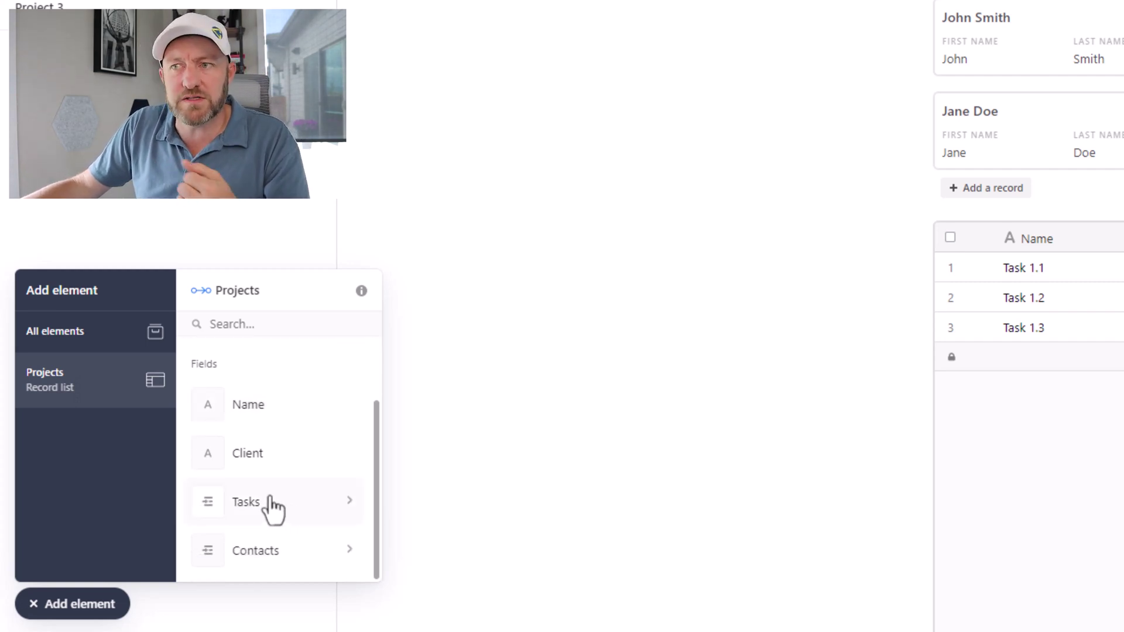
pyautogui.click(293, 570)
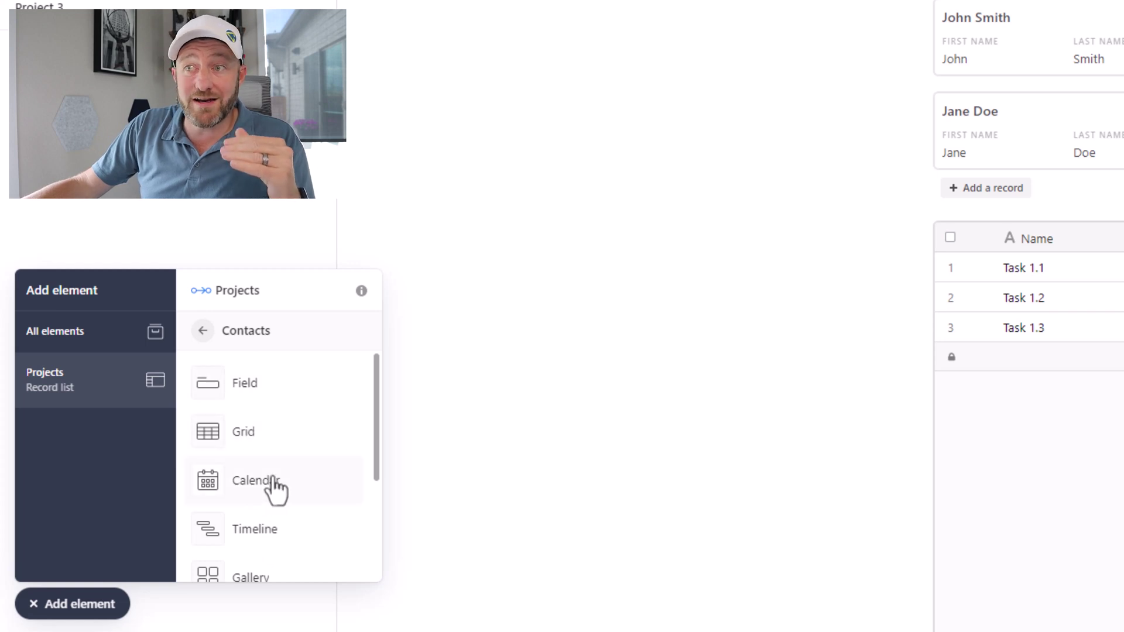
pyautogui.scroll(-3, 274, 533)
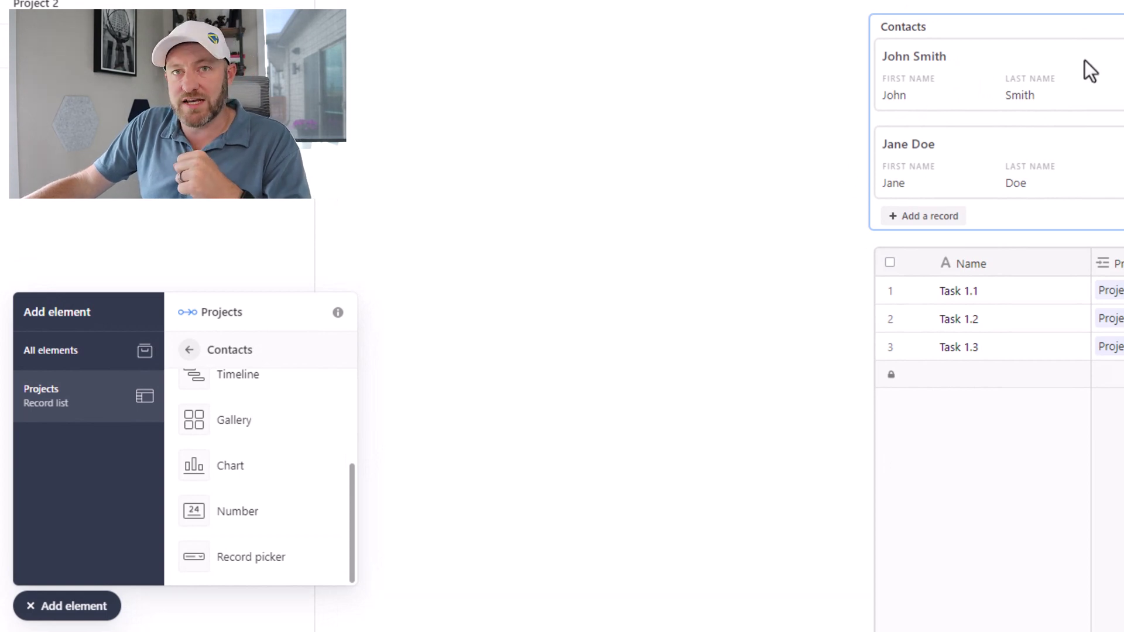
pyautogui.scroll(3, 328, 453)
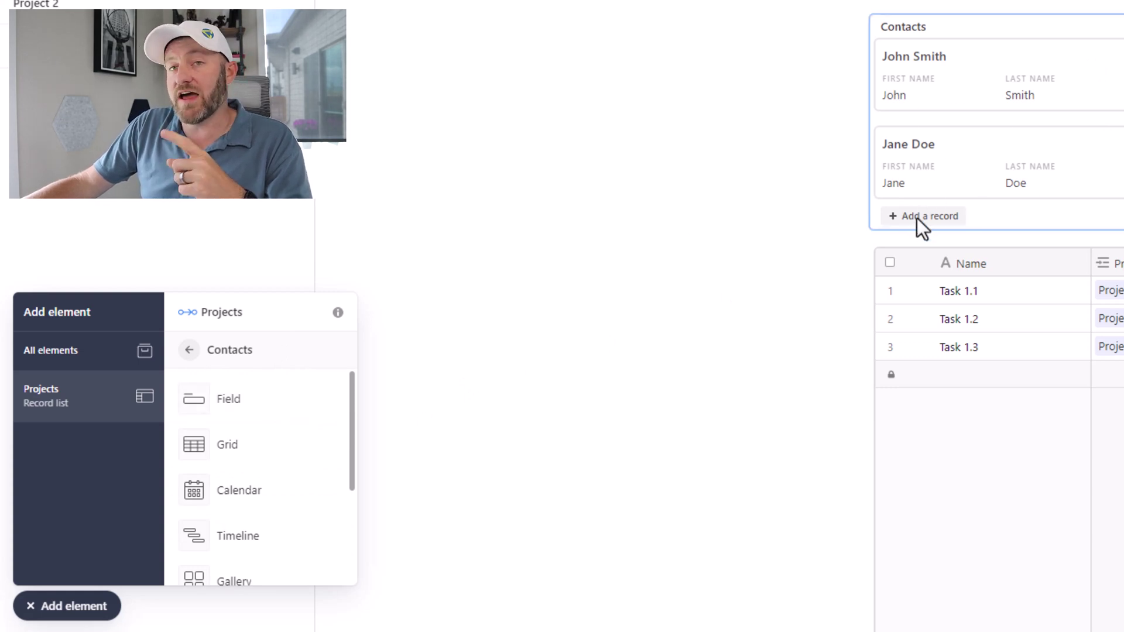
pyautogui.scroll(-5, 786, 257)
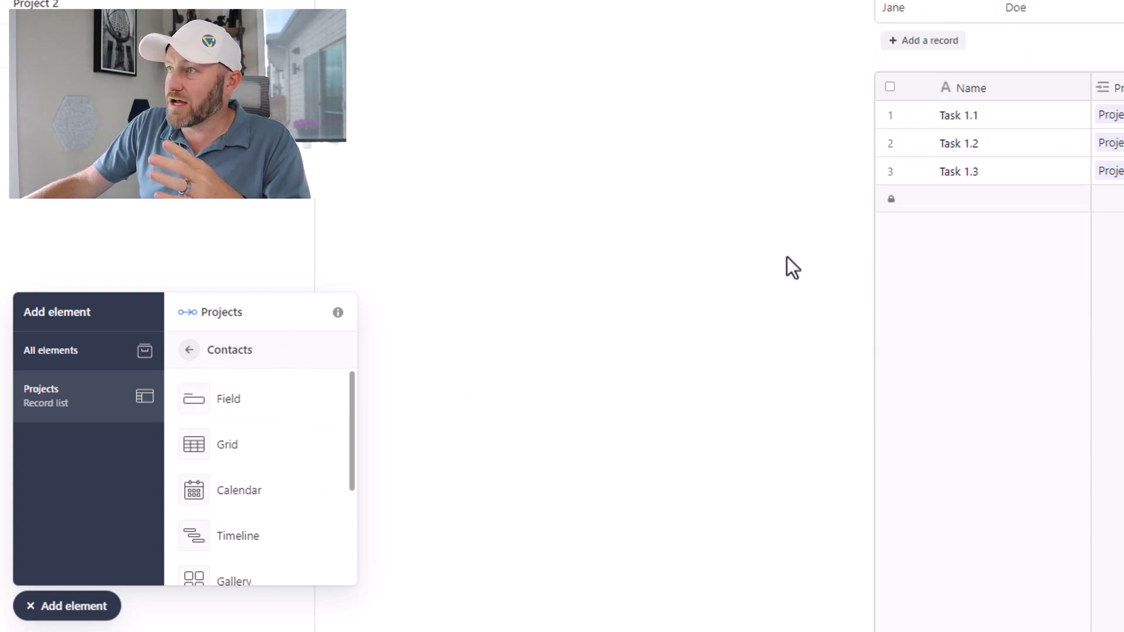
pyautogui.scroll(-1, 787, 256)
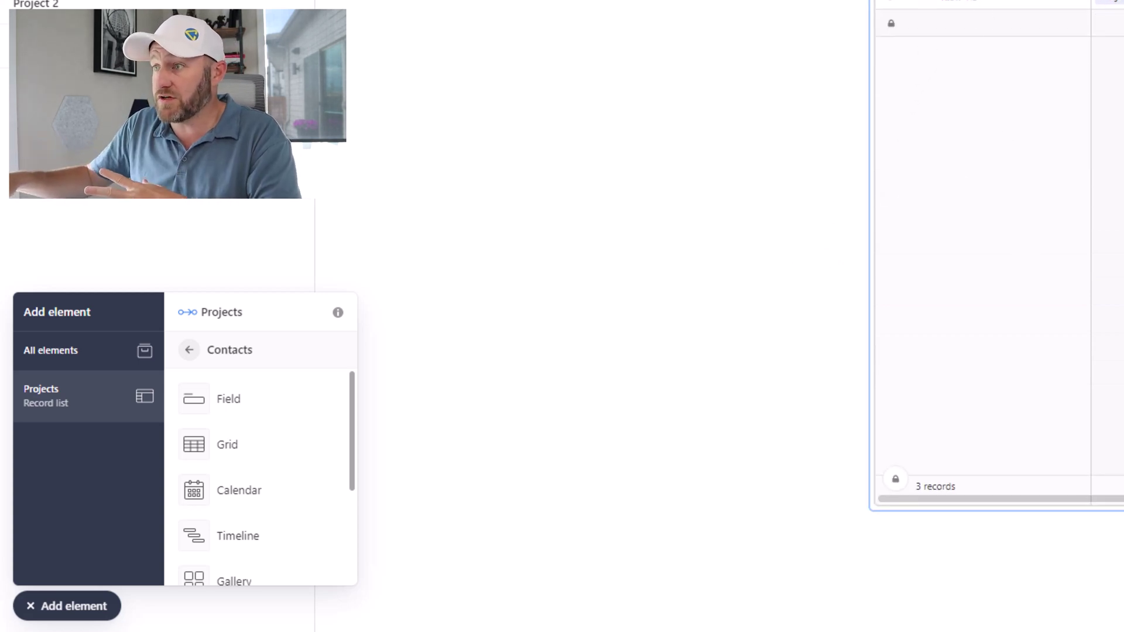
pyautogui.scroll(-2, 1094, 253)
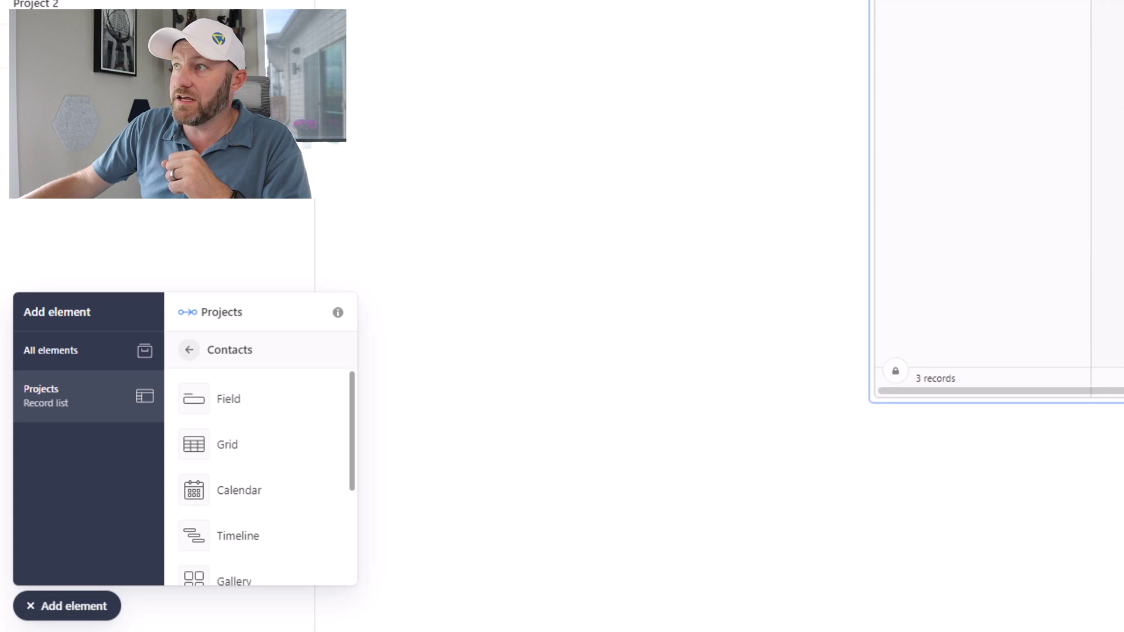
pyautogui.scroll(3, 995, 293)
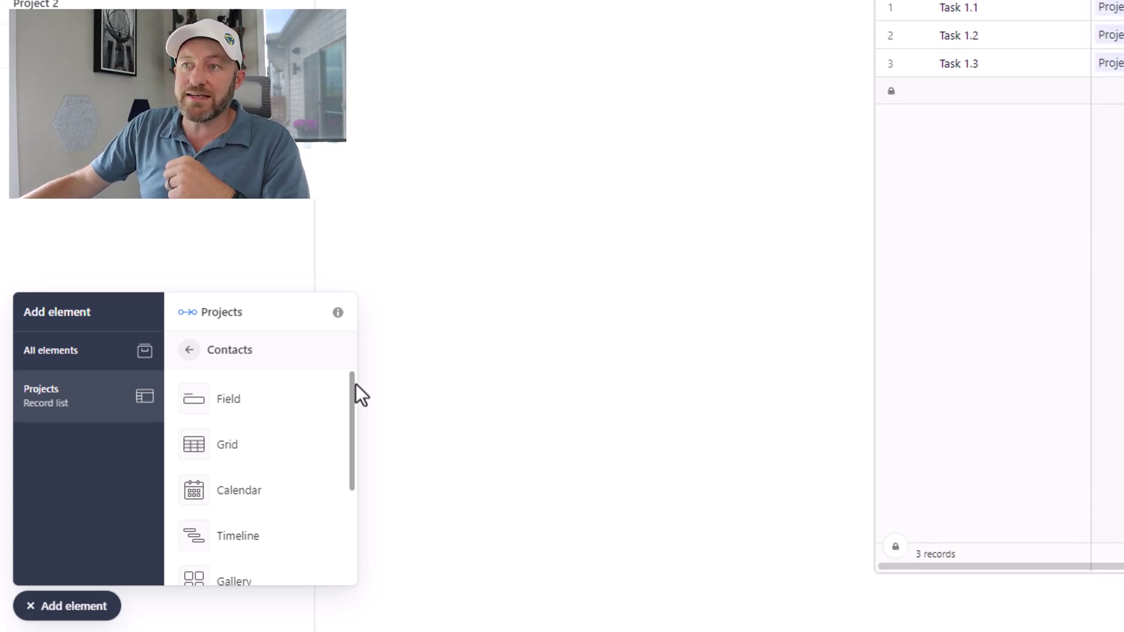
# Step: Place a Contacts field element beside the existing contacts and set its Edit access to Editable
pyautogui.click(246, 398)
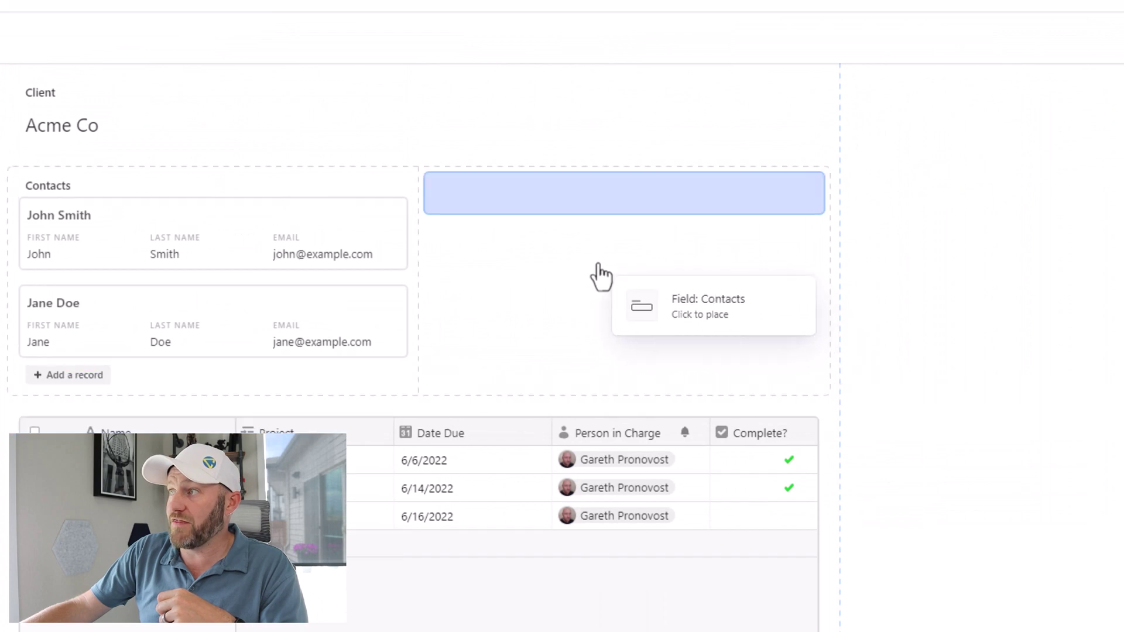
pyautogui.click(601, 275)
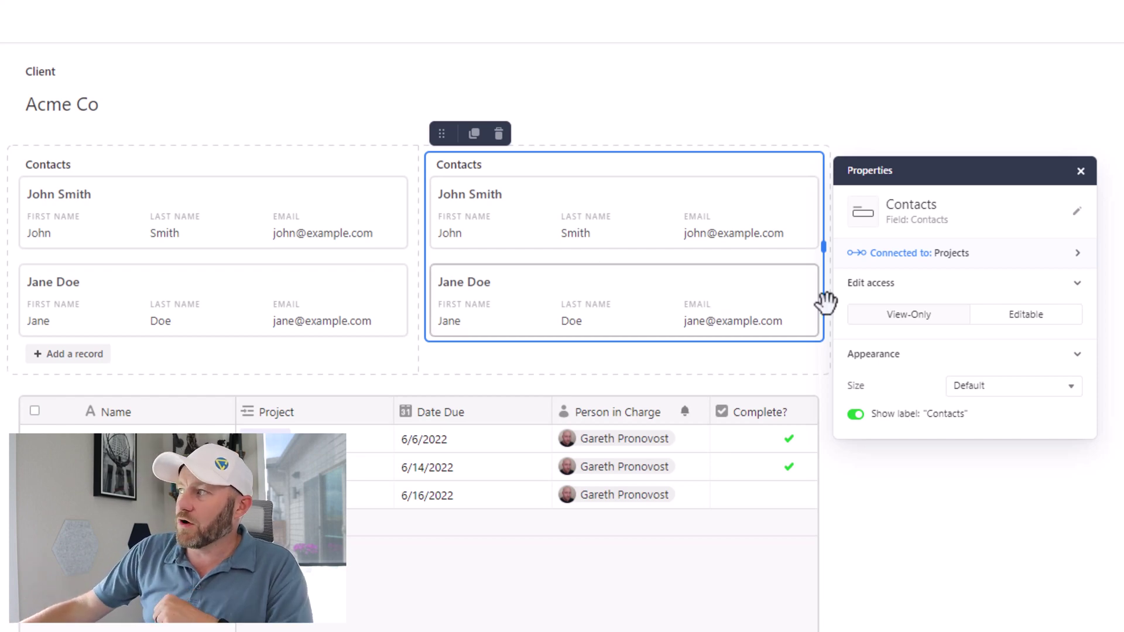
pyautogui.click(1005, 321)
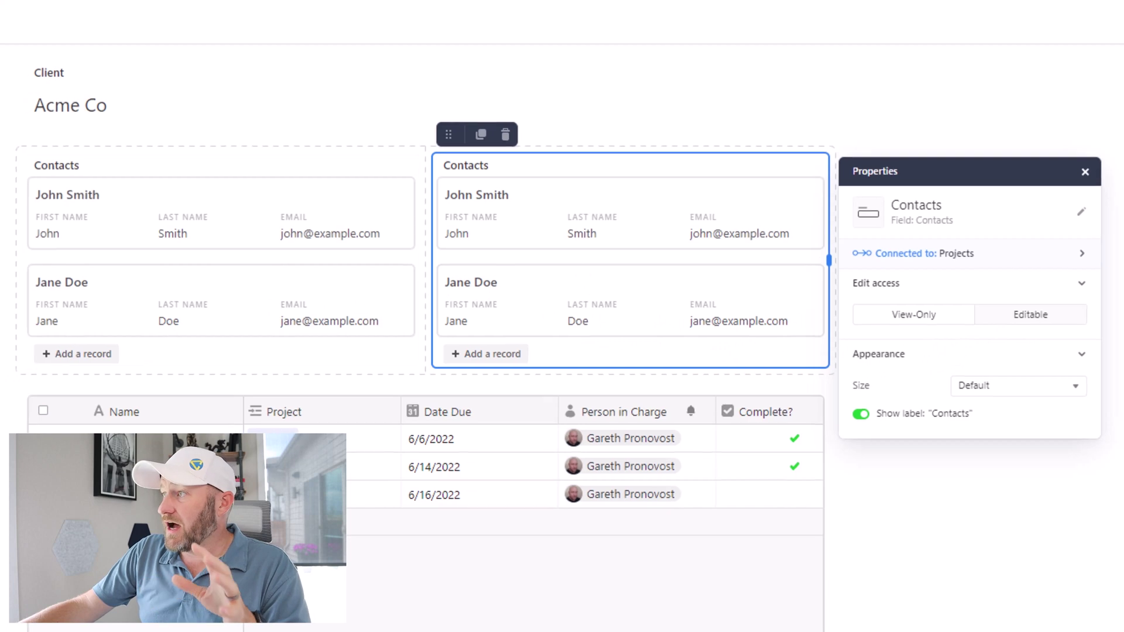
pyautogui.press('Escape')
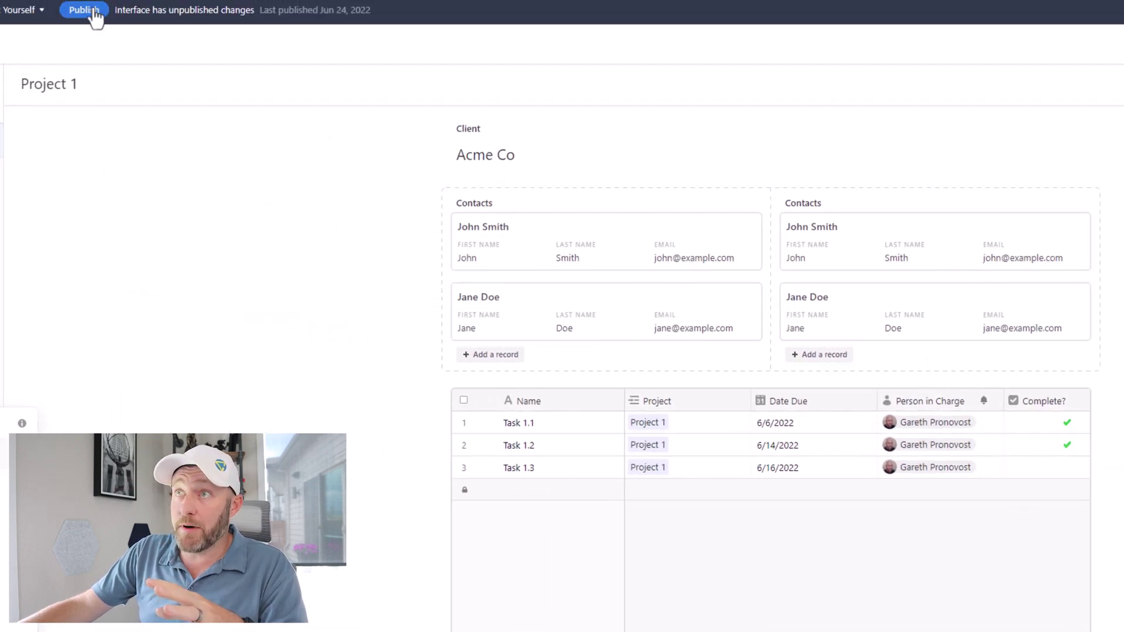
pyautogui.click(88, 11)
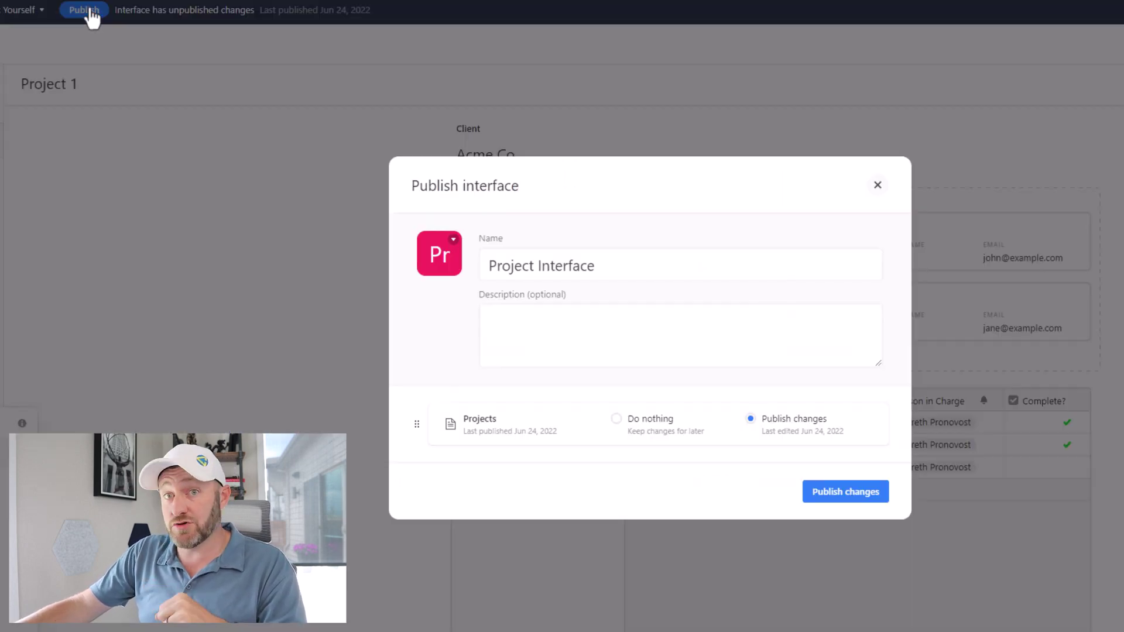
pyautogui.click(845, 502)
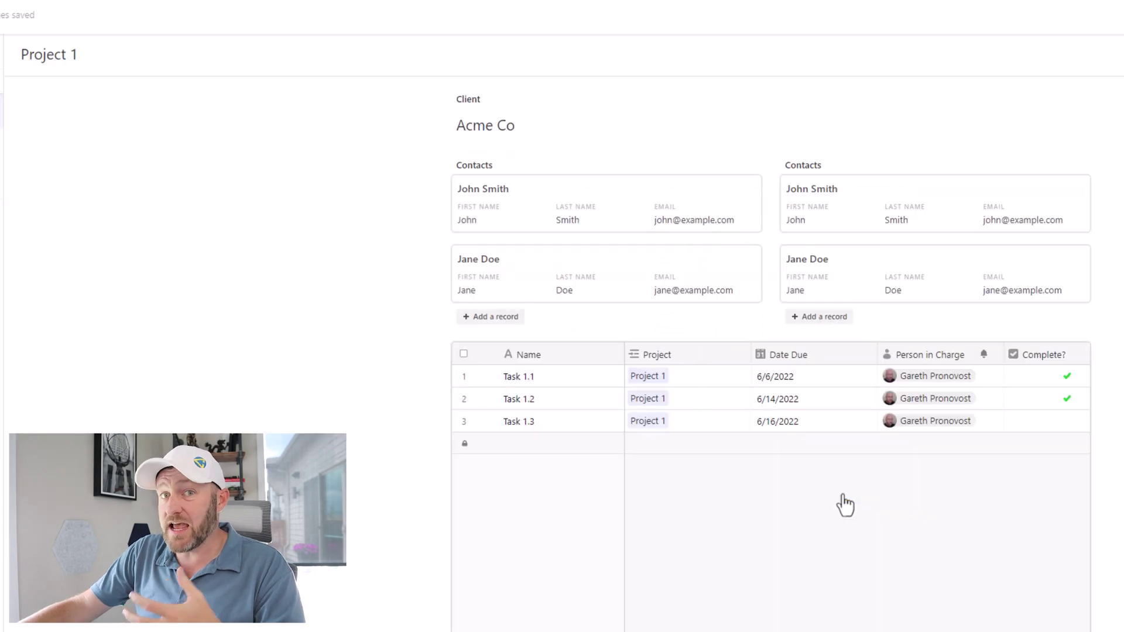
# Step: Create a new contact linked to Project 1, entering the person's first name, last name and e-mail
pyautogui.click(824, 316)
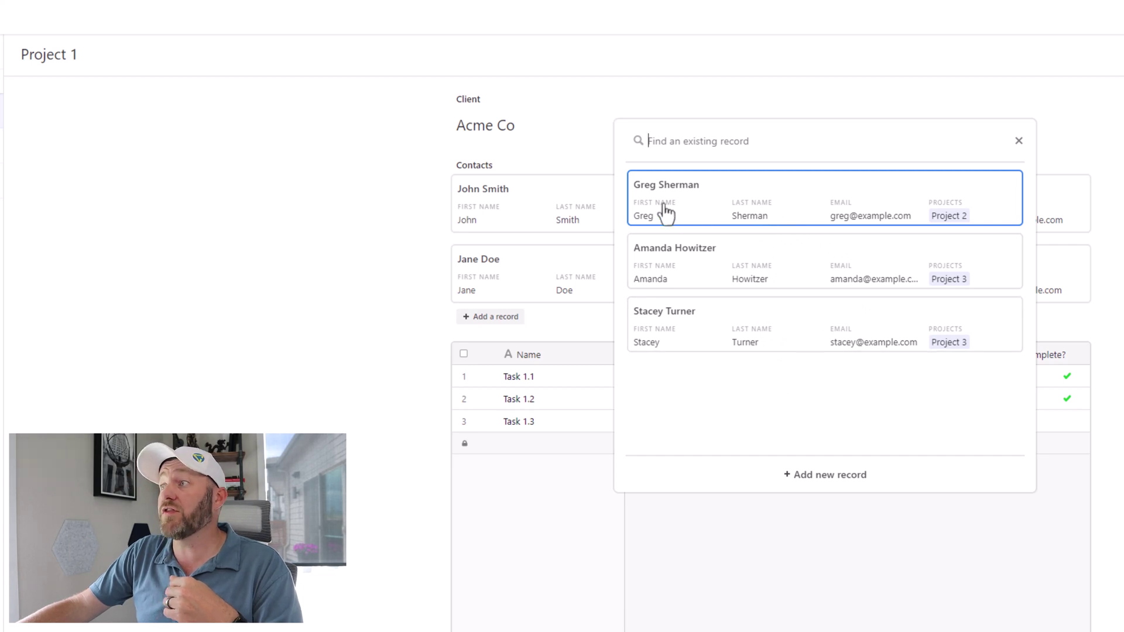
pyautogui.click(832, 478)
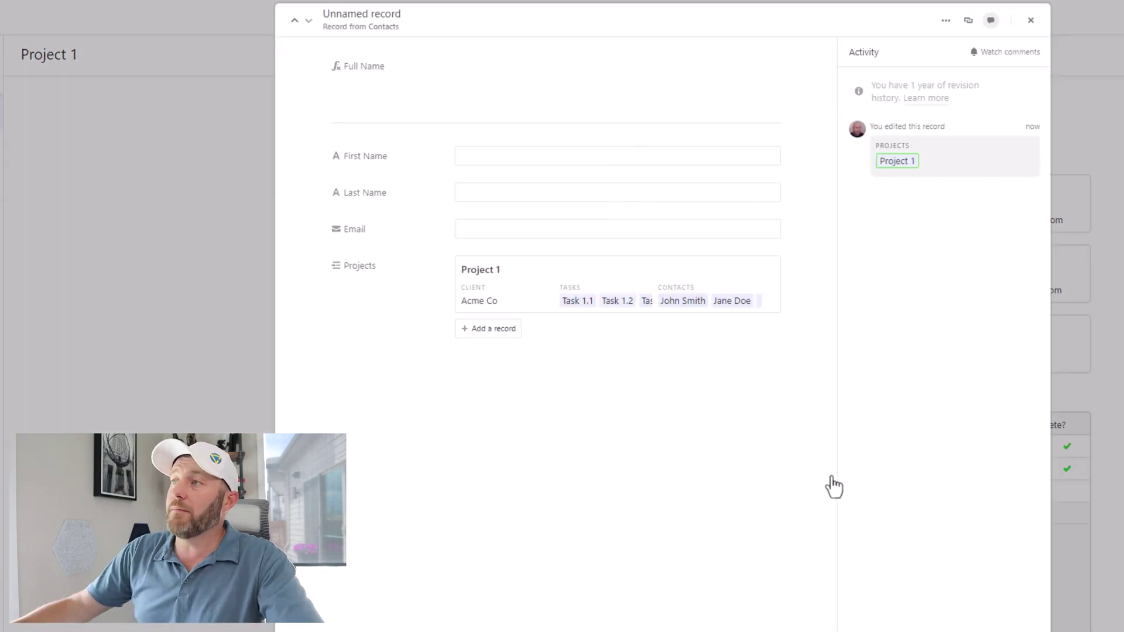
pyautogui.click(568, 164)
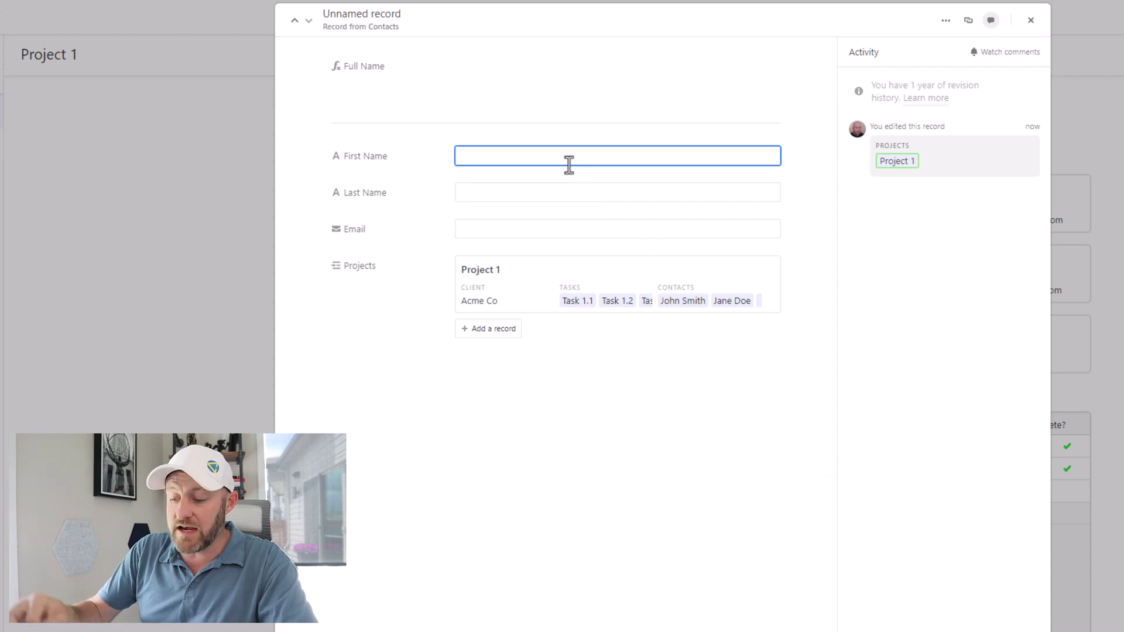
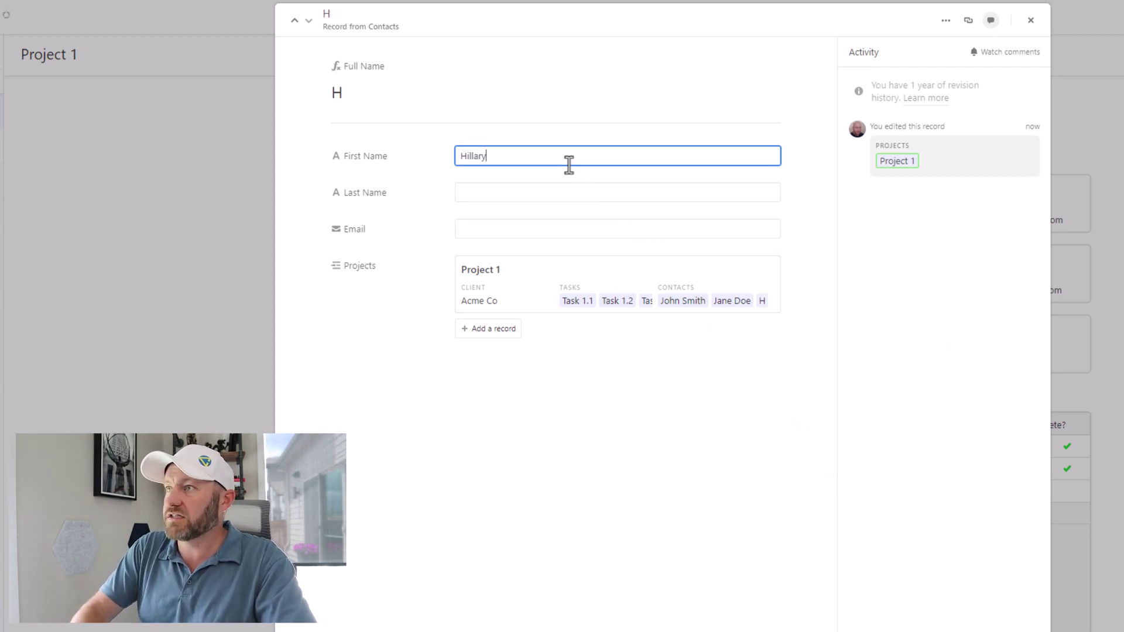
pyautogui.press('Tab')
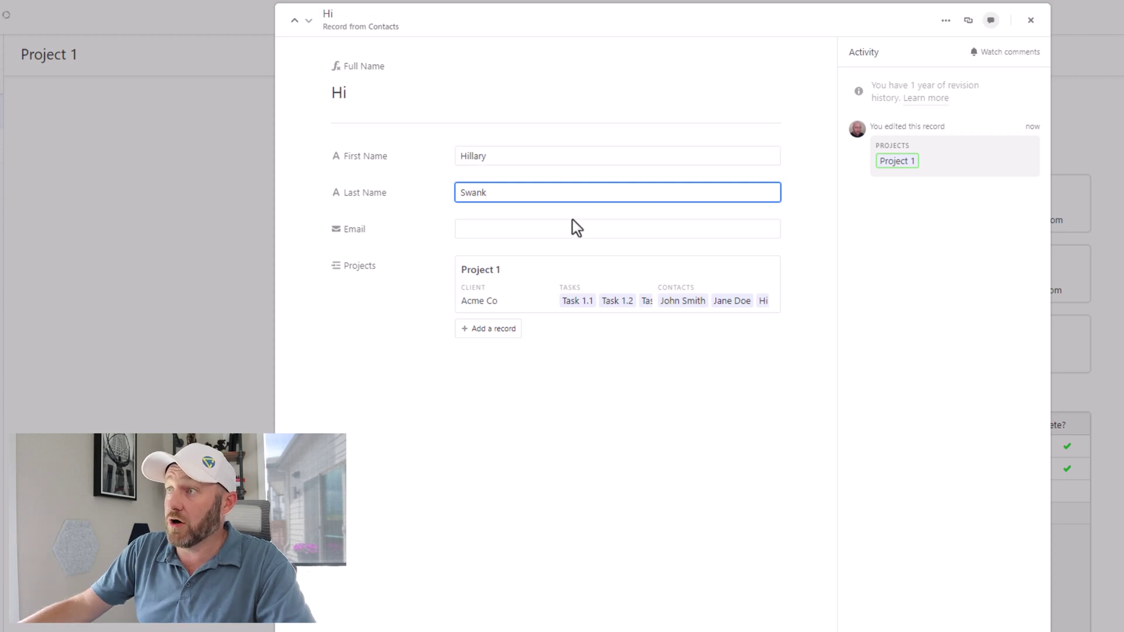
pyautogui.click(574, 228)
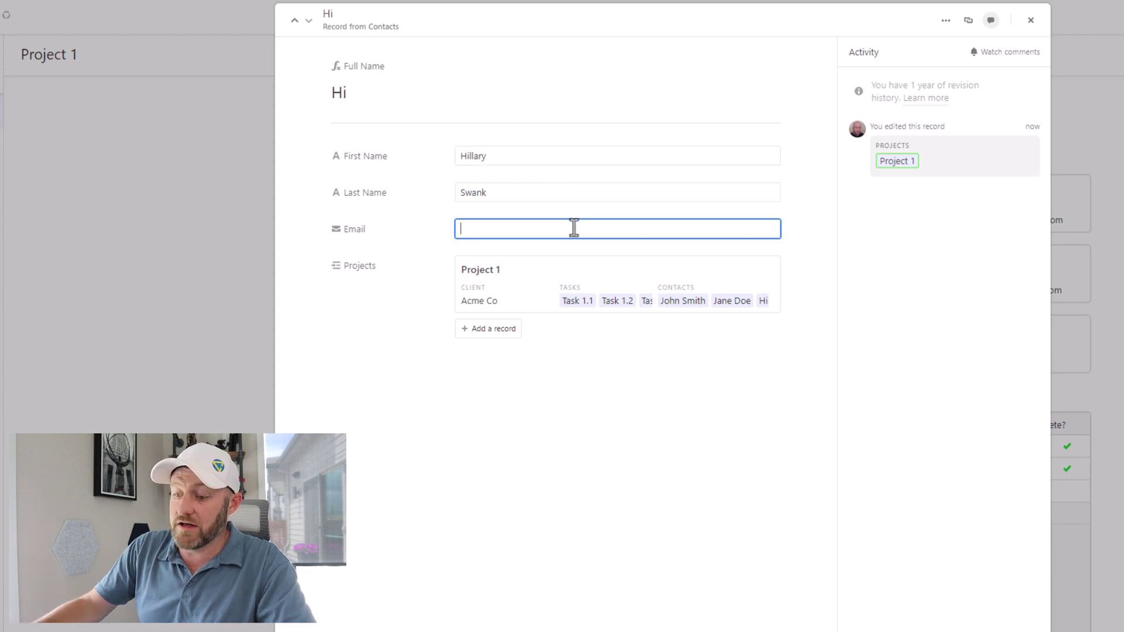
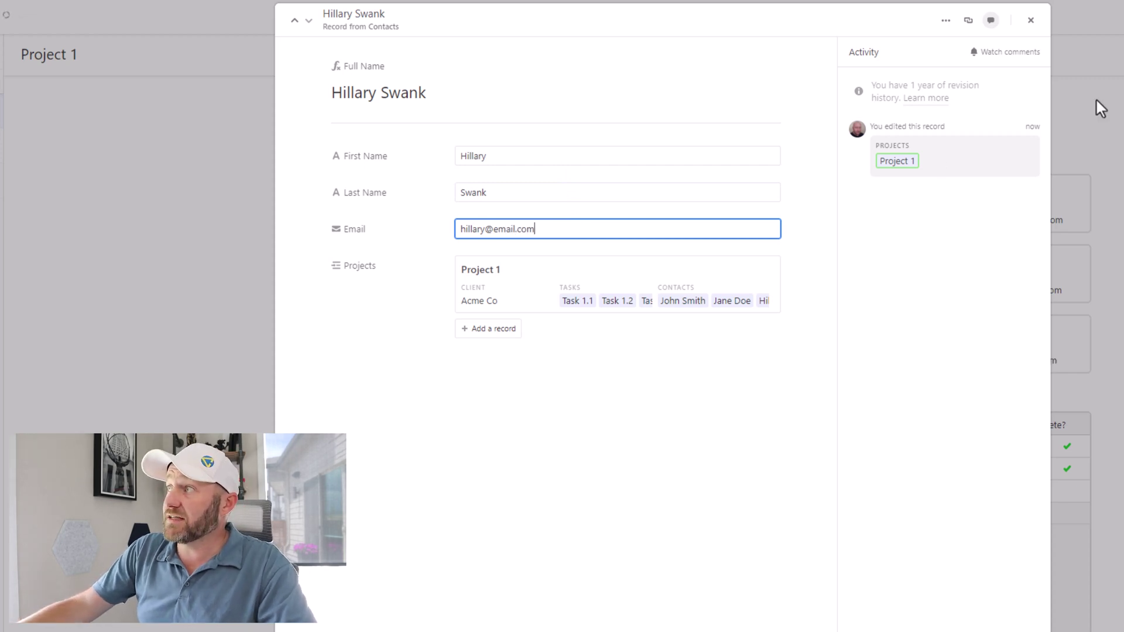
# Step: Close the new contact record and open the Projects table in the base data
pyautogui.click(1032, 22)
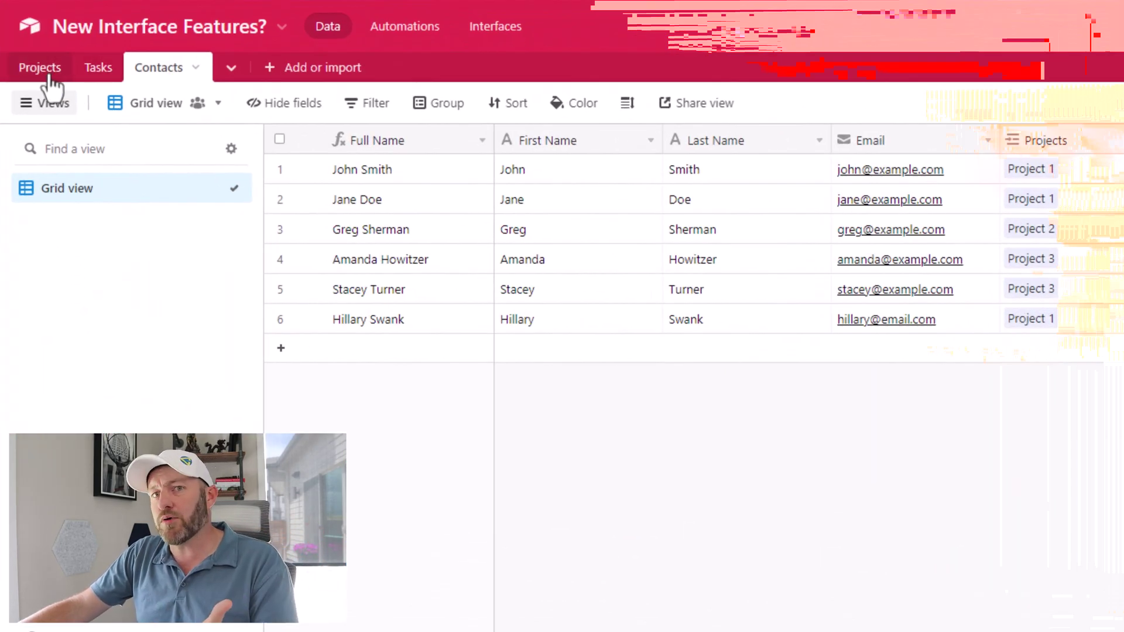
pyautogui.click(40, 68)
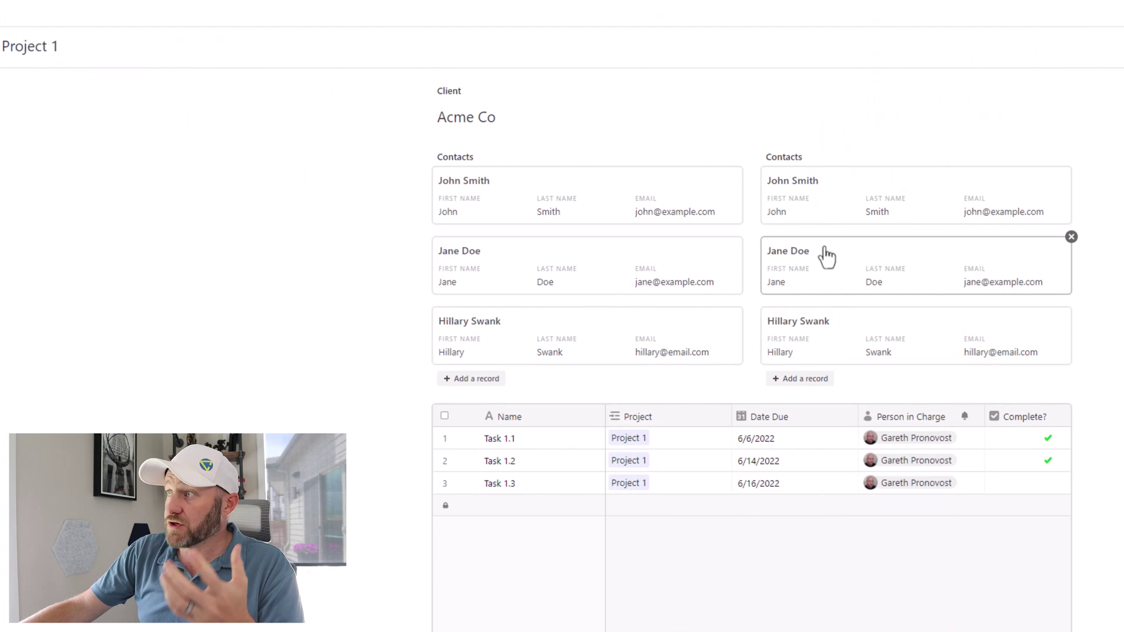
# Step: Drag Project 1's second contact card above the first in the Contacts list
pyautogui.moveTo(831, 258); pyautogui.dragTo(832, 194)
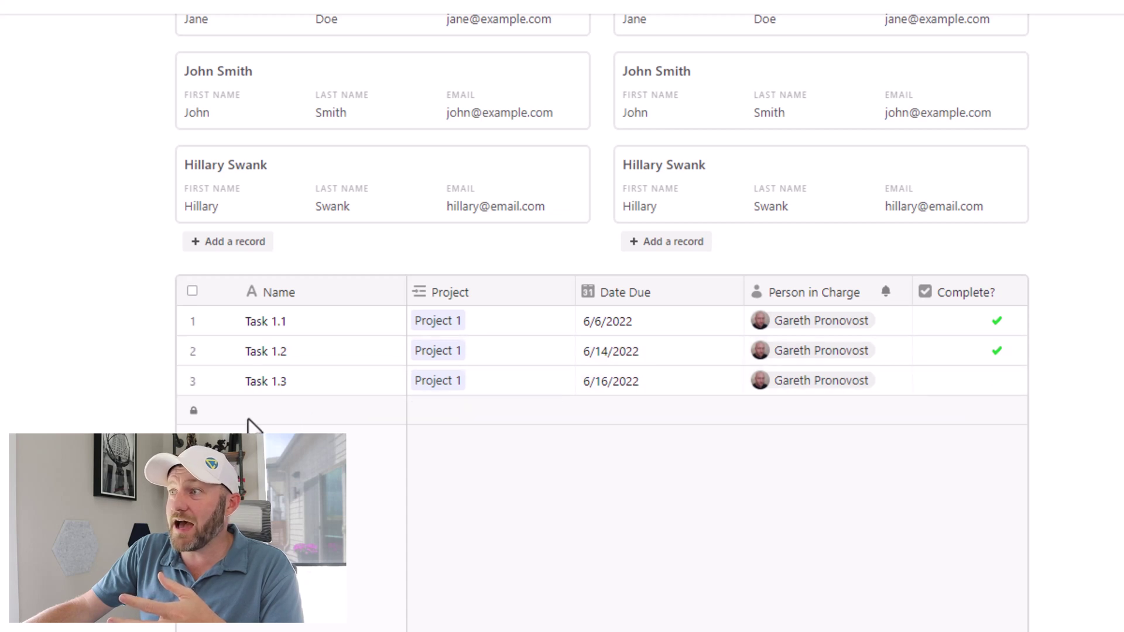
# Step: Read the tooltip on the Tasks grid's locked add-row and scroll through the Project 1 page
pyautogui.moveTo(249, 420)
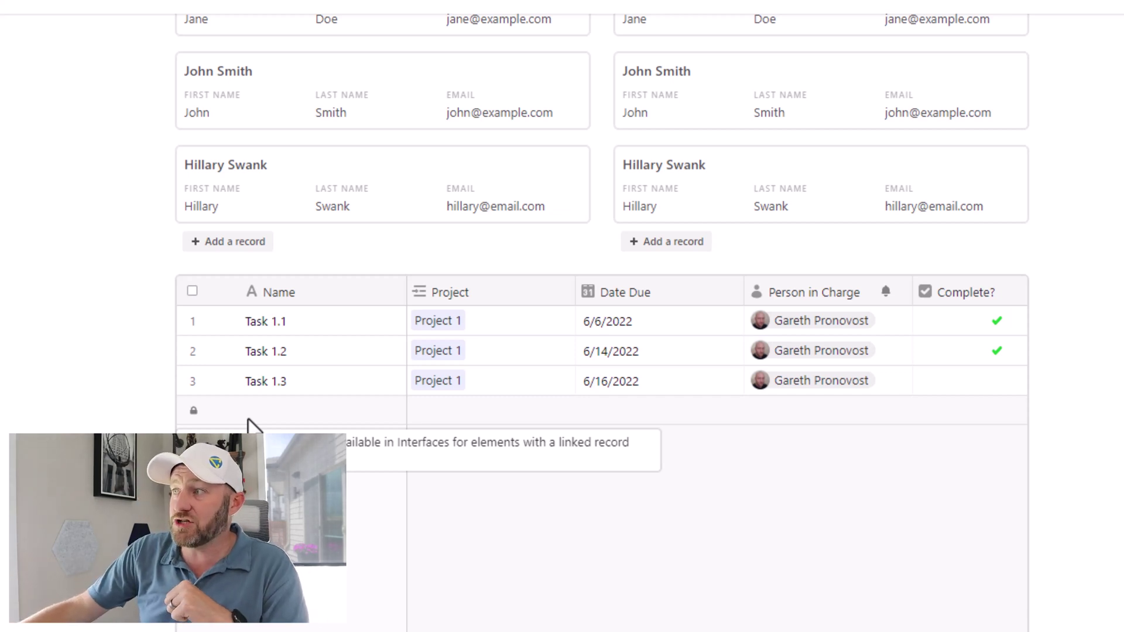
pyautogui.moveTo(210, 417)
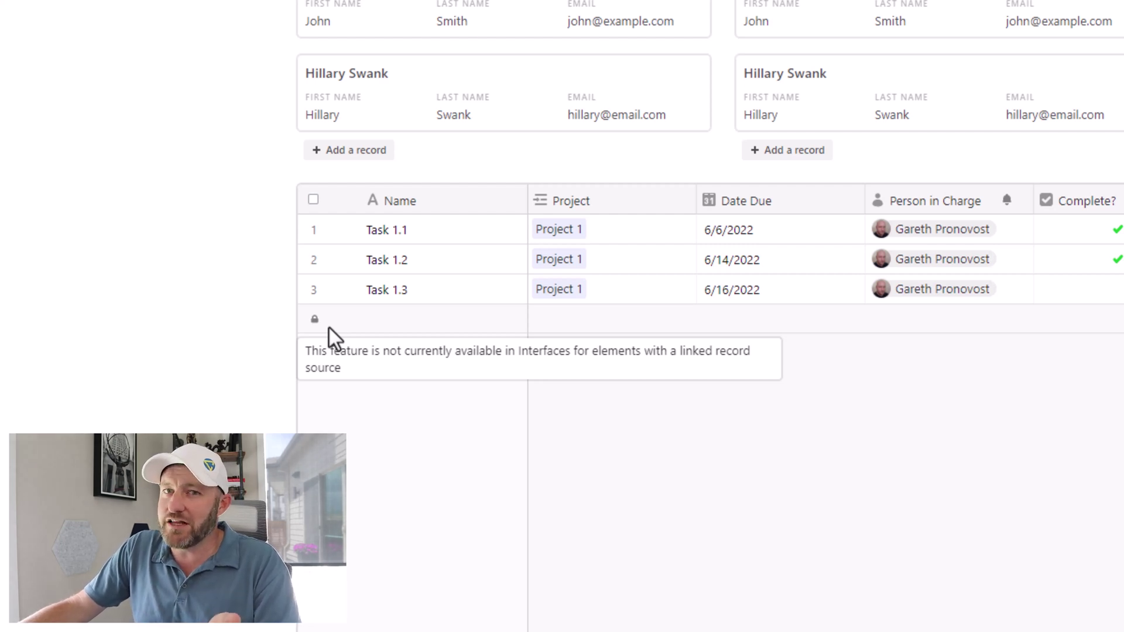
pyautogui.scroll(3, 436, 105)
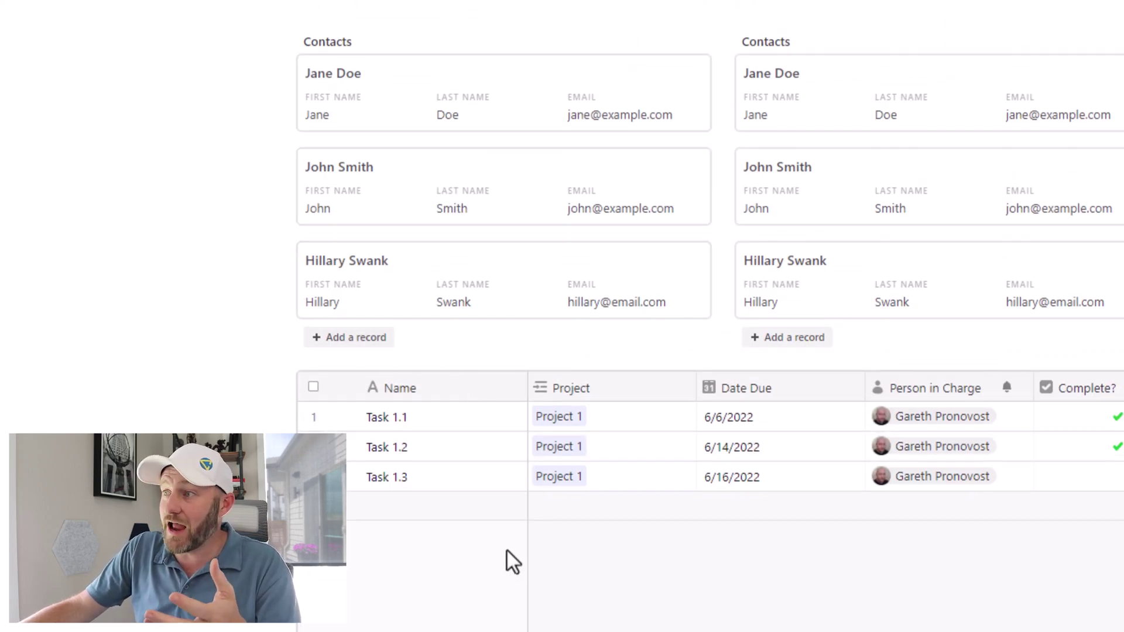
pyautogui.scroll(-3, 504, 559)
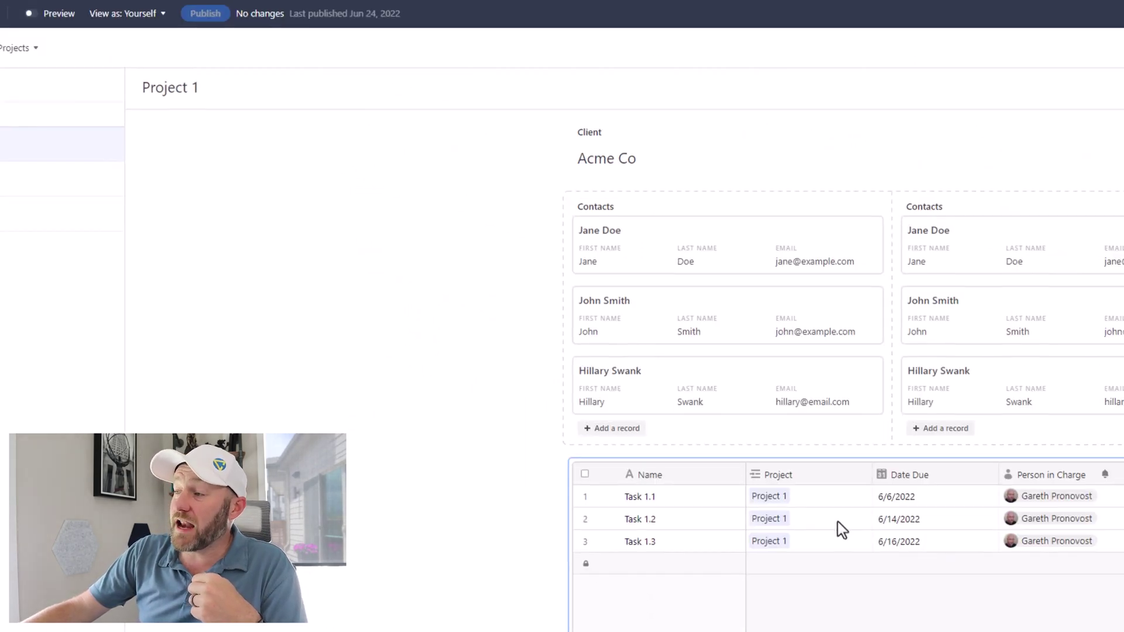
# Step: Edit the Project 1 page and select the Tasks grid element to show its properties
pyautogui.click(942, 491)
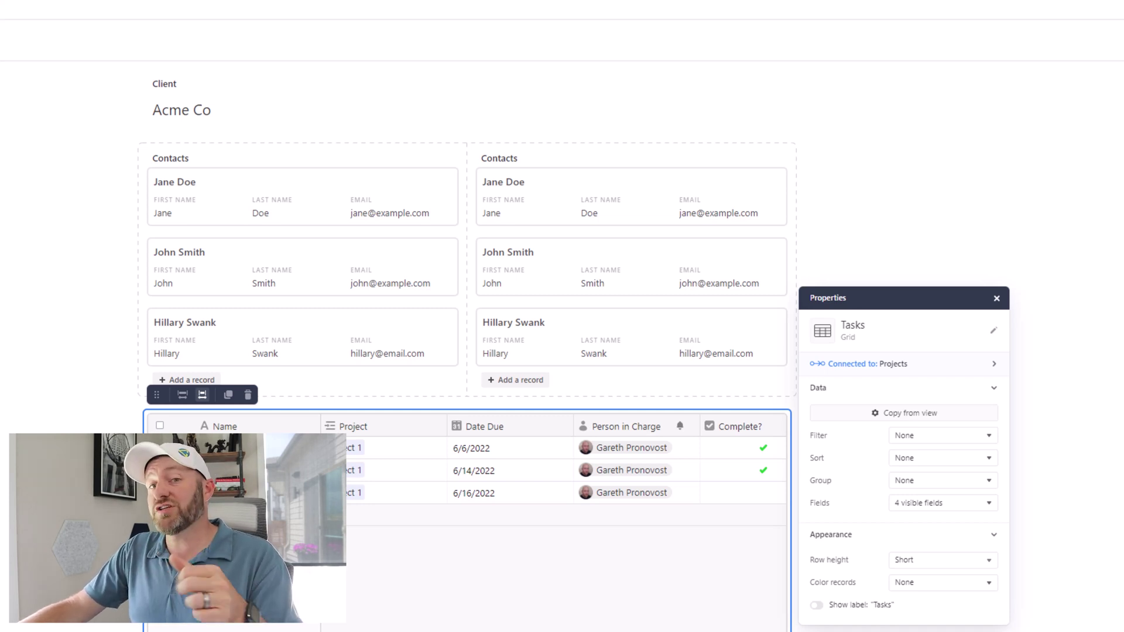
# Step: Add Tasks as a single field element placed below the Contacts on the page
pyautogui.click(55, 612)
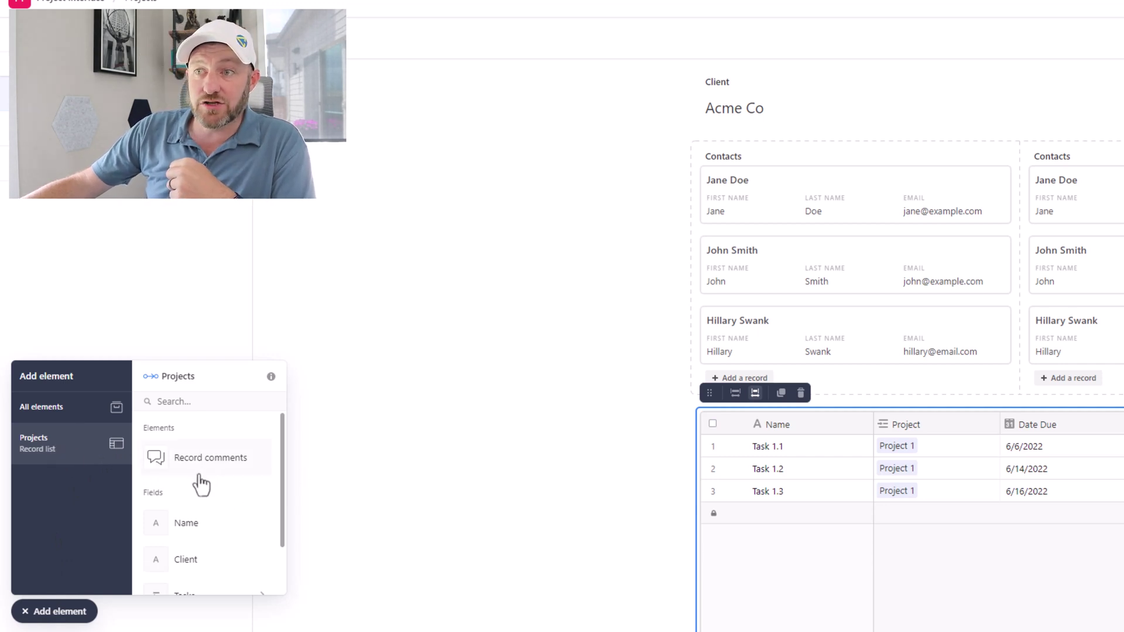
pyautogui.scroll(-2, 202, 485)
pyautogui.click(211, 541)
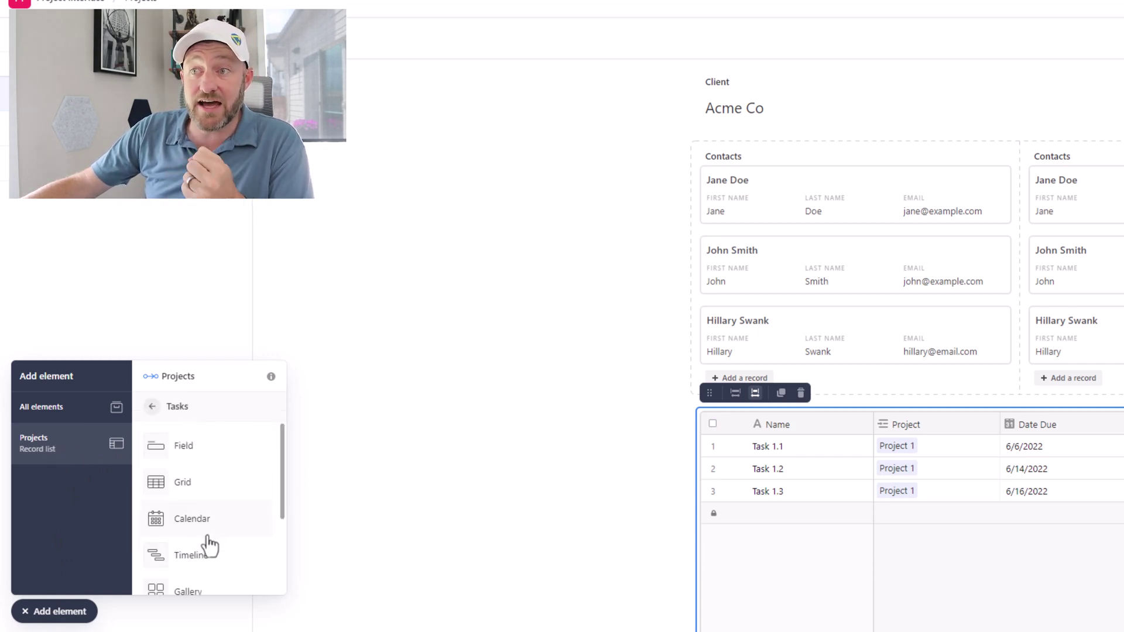
pyautogui.click(177, 463)
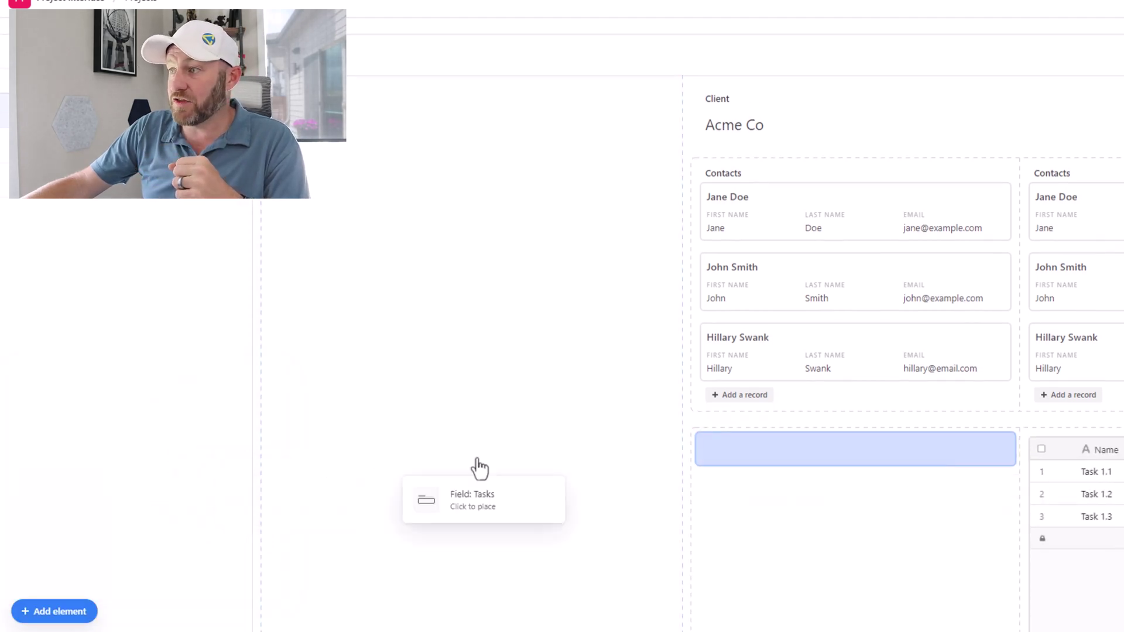
pyautogui.click(758, 462)
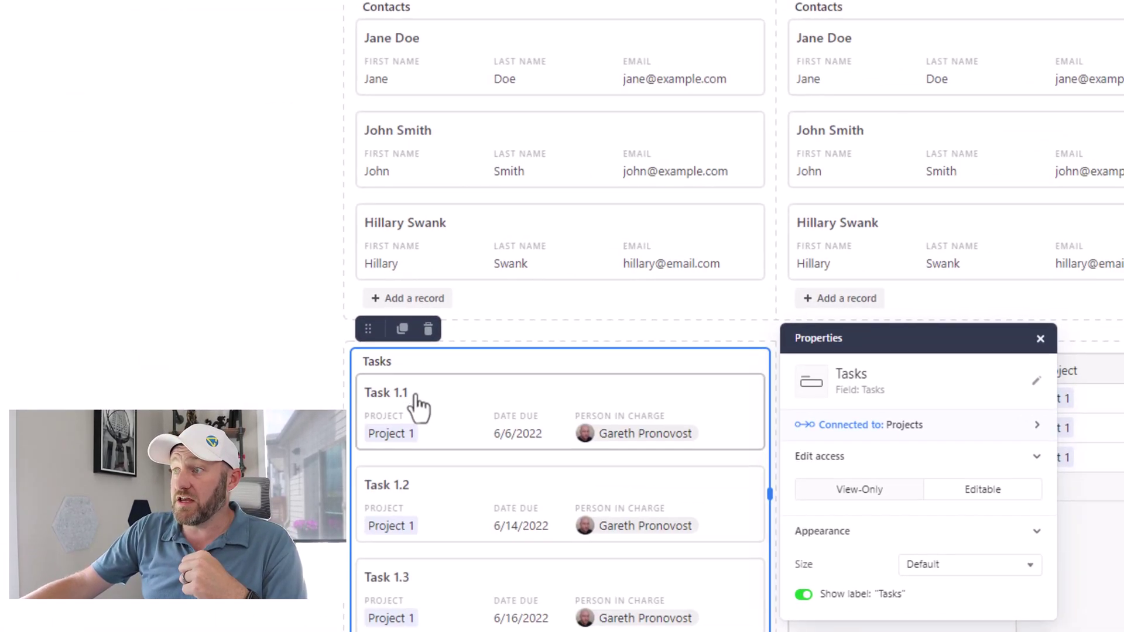
# Step: Set the Tasks field element's edit access to Editable and close its properties
pyautogui.scroll(-3, 401, 432)
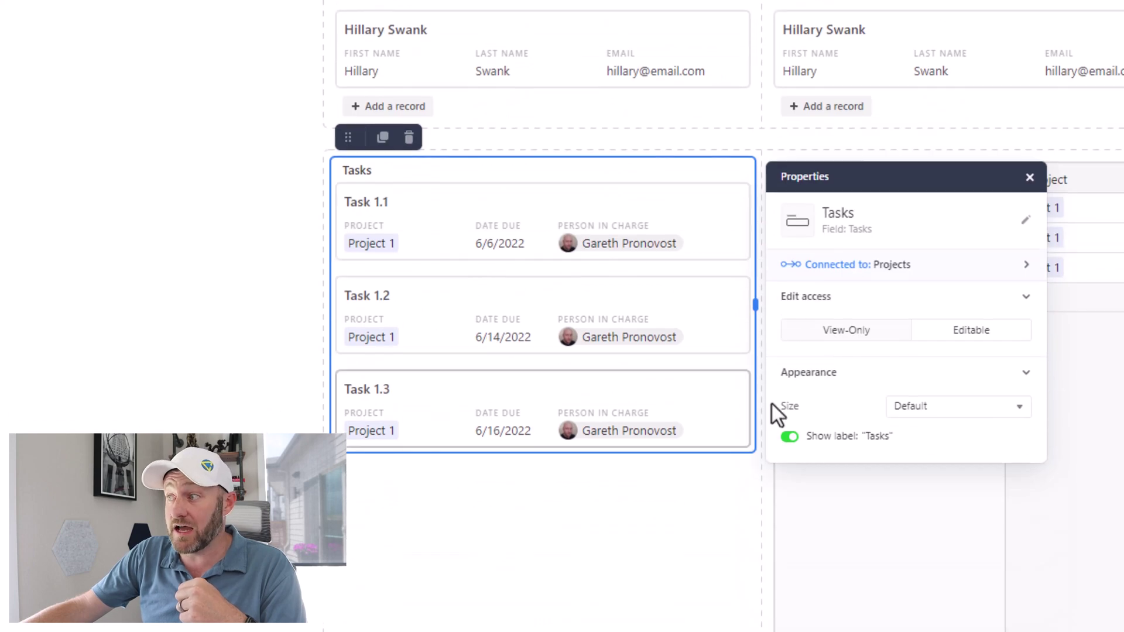
pyautogui.click(959, 332)
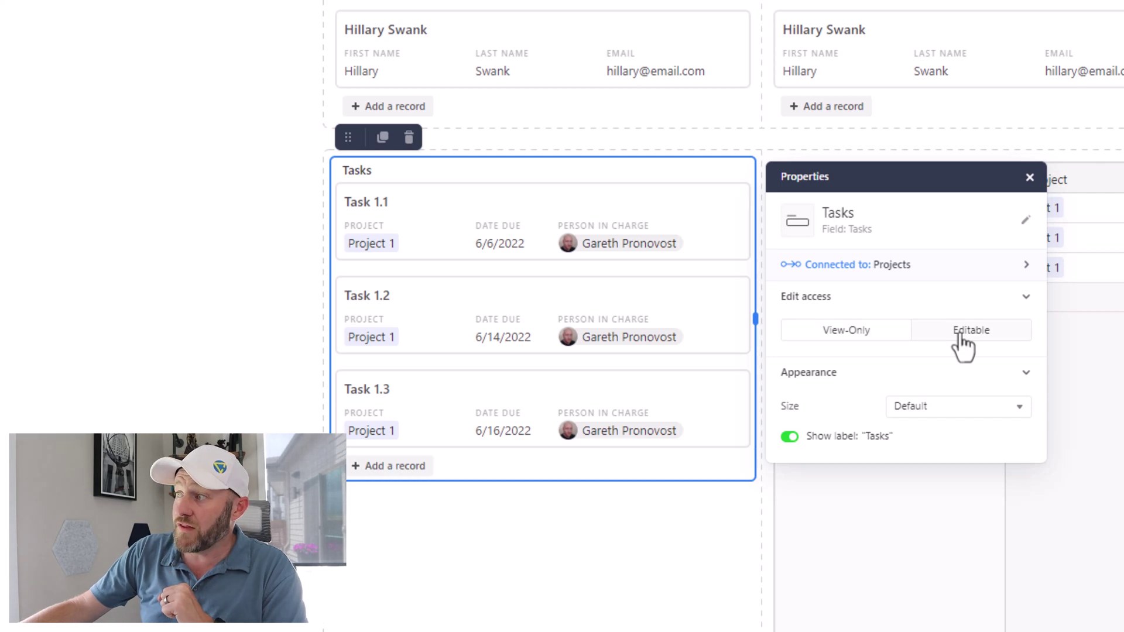
pyautogui.click(261, 373)
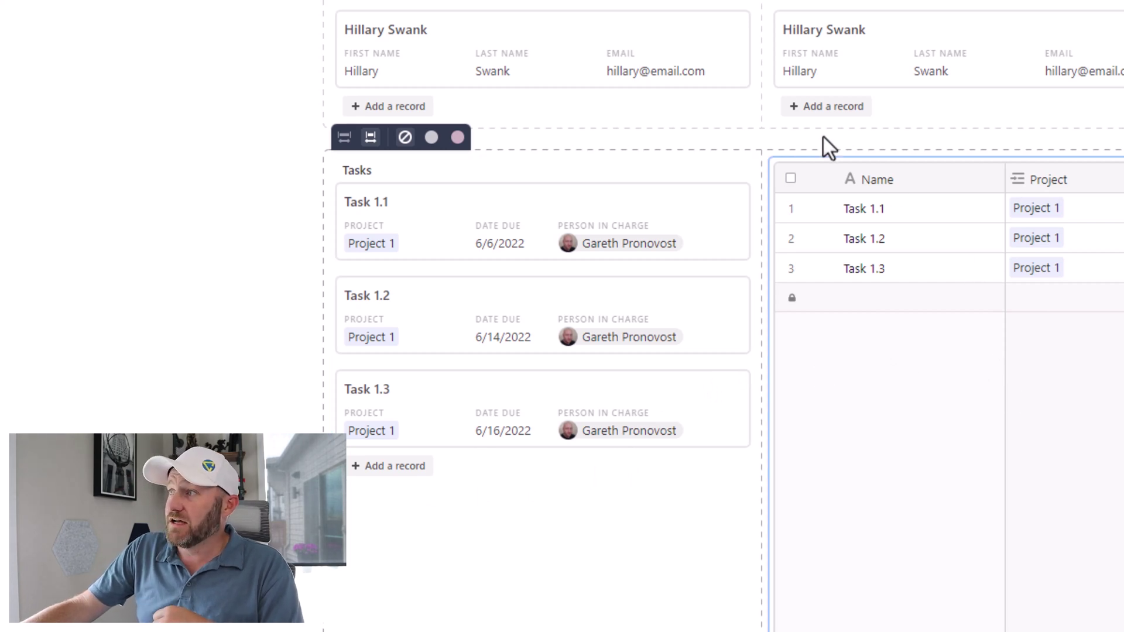
# Step: Move the Tasks grid below the Tasks list and widen it to show Date Due, Person in Charge and Complete? columns
pyautogui.click(847, 178)
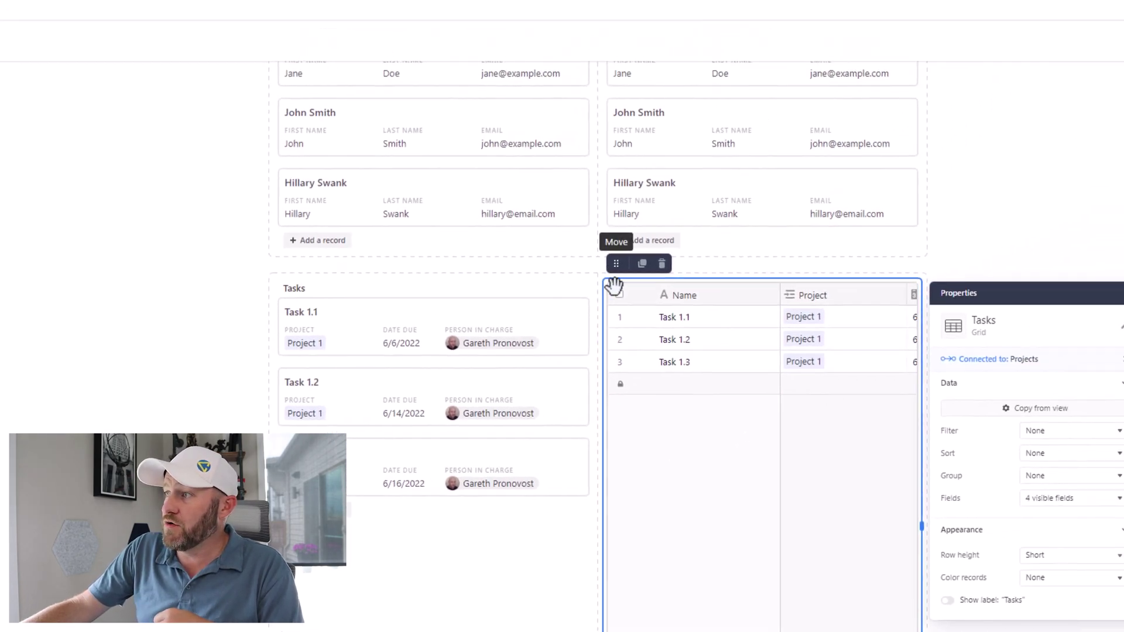
pyautogui.moveTo(616, 263); pyautogui.dragTo(547, 513)
pyautogui.scroll(-2, 829, 424)
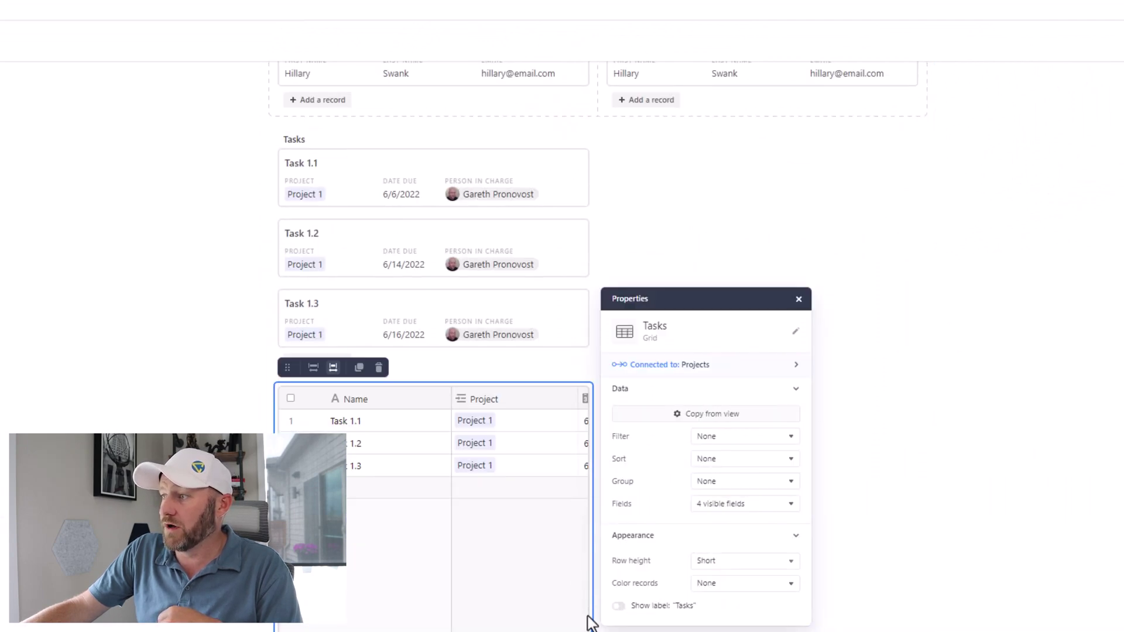
pyautogui.moveTo(593, 628); pyautogui.dragTo(925, 577)
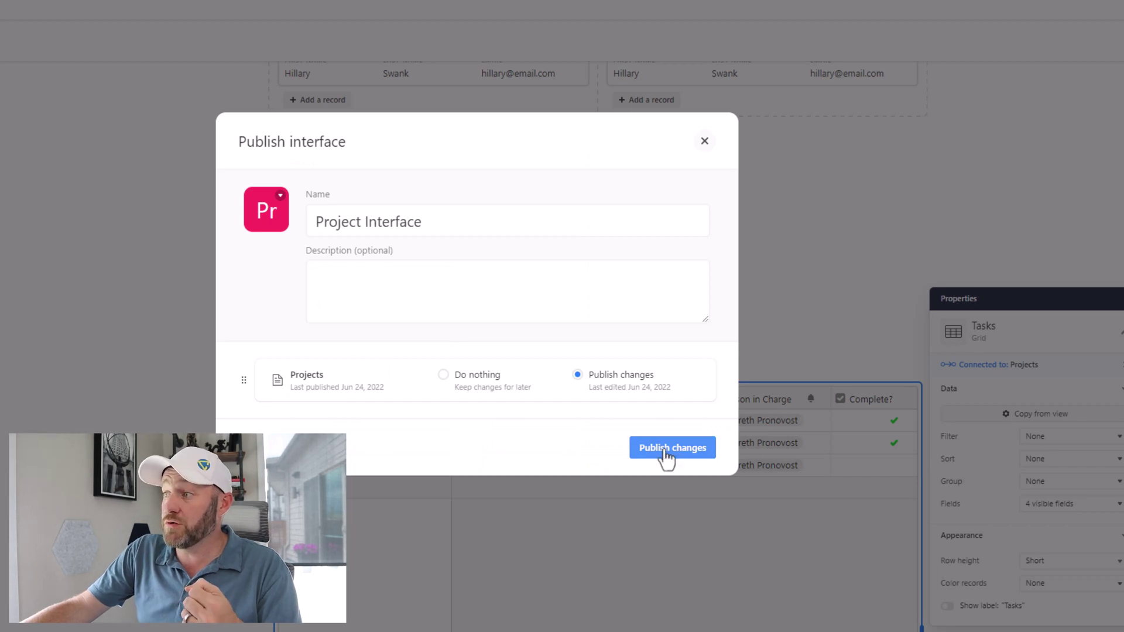
# Step: Publish the interface changes, then try editing Task 1.3's due date and project cells in the grid
pyautogui.click(667, 449)
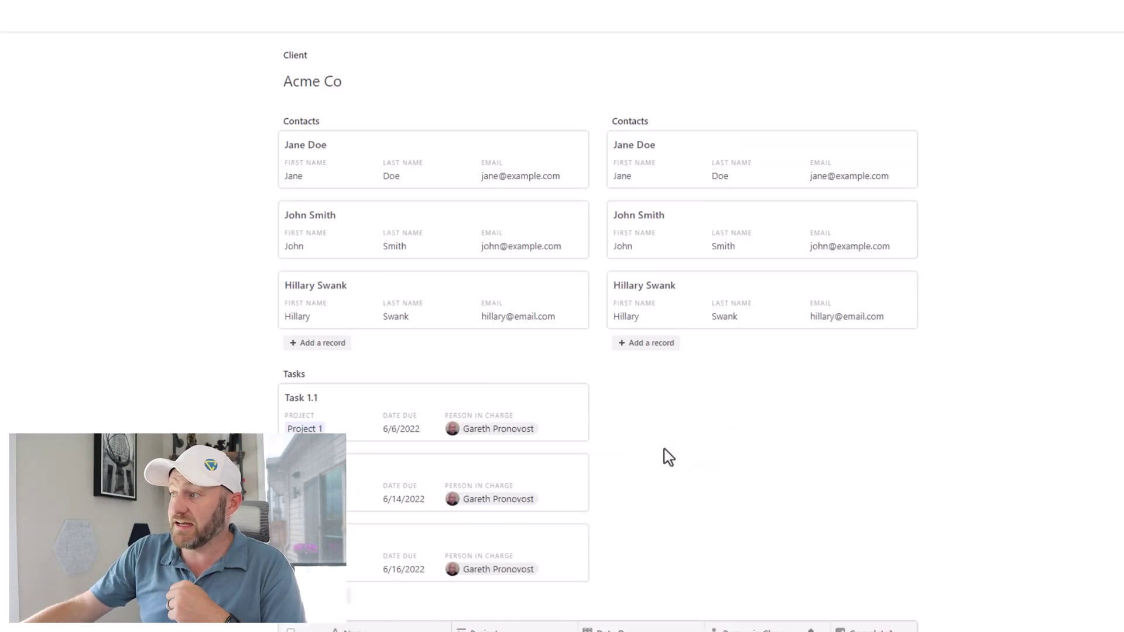
pyautogui.scroll(-5, 668, 445)
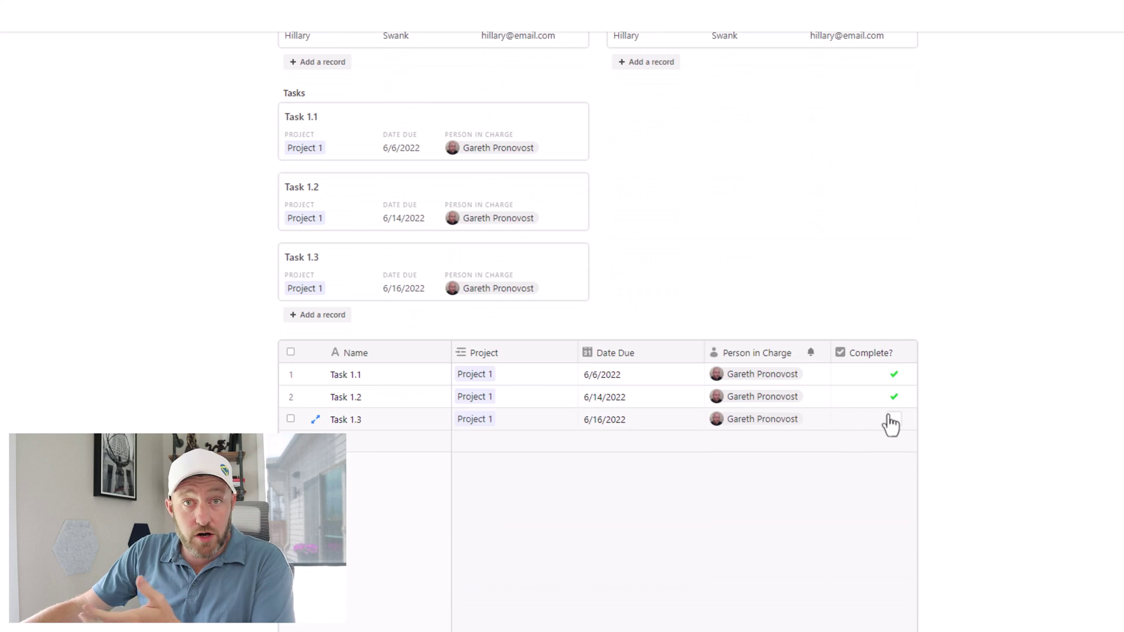
pyautogui.click(655, 424)
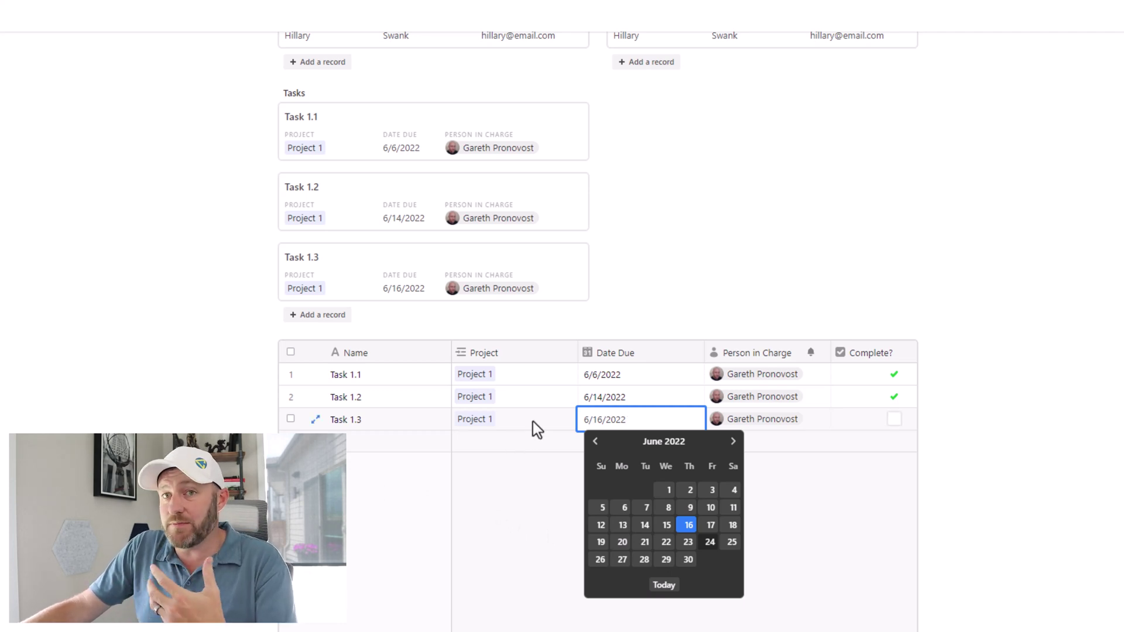
pyautogui.click(518, 426)
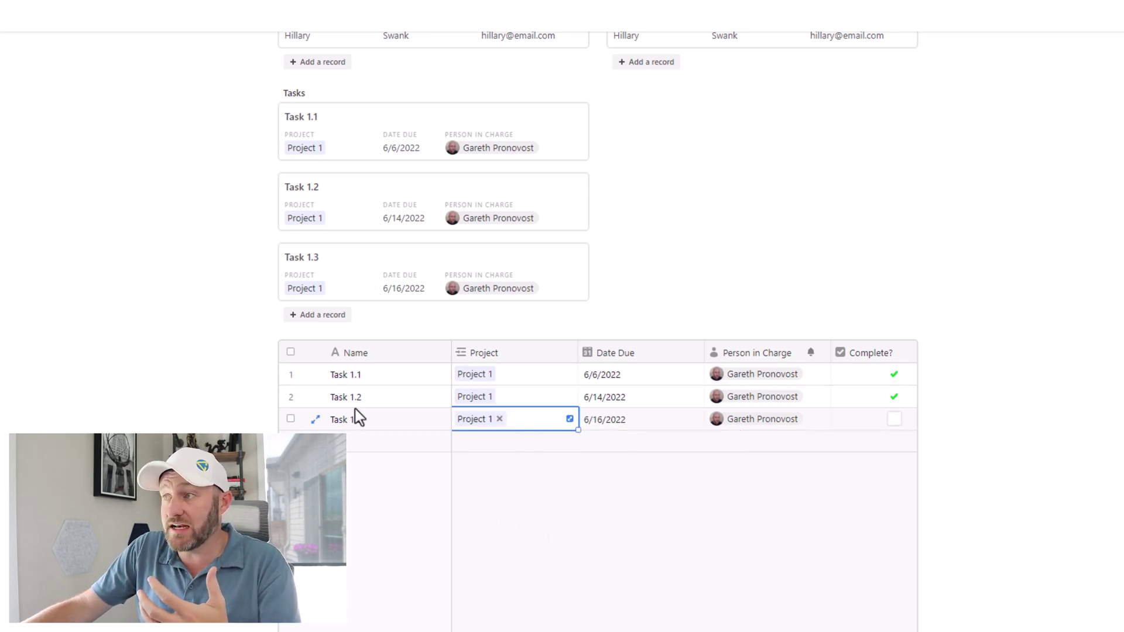
pyautogui.click(387, 381)
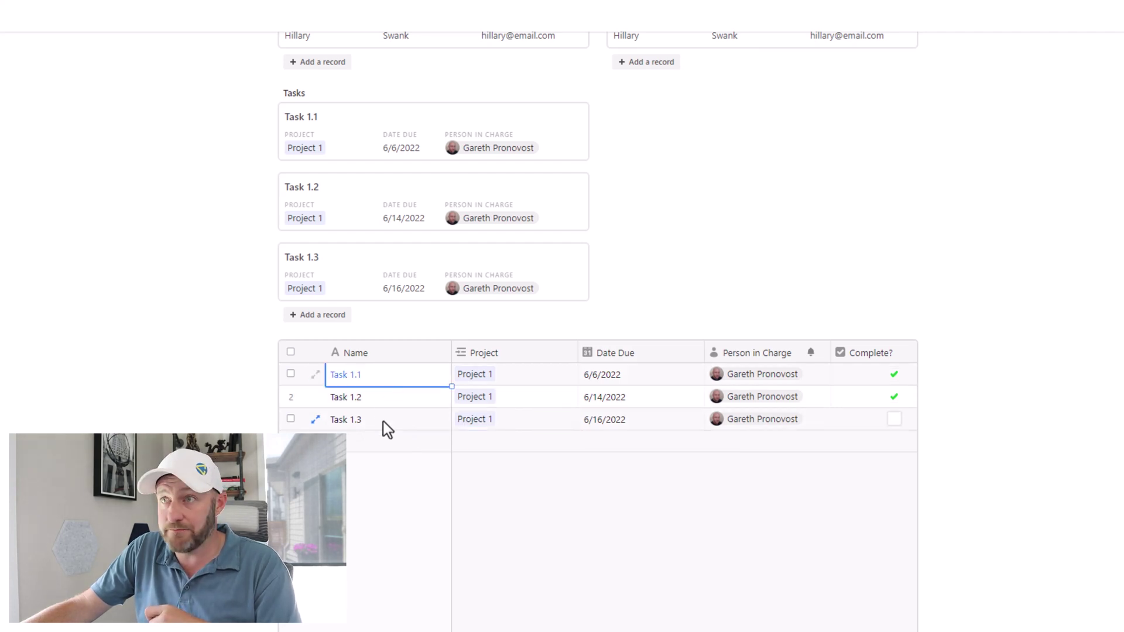
# Step: Expand Task 1.3's record, review the Person in Charge choices, set Date Due to 6/14/2022, and close it
pyautogui.click(397, 283)
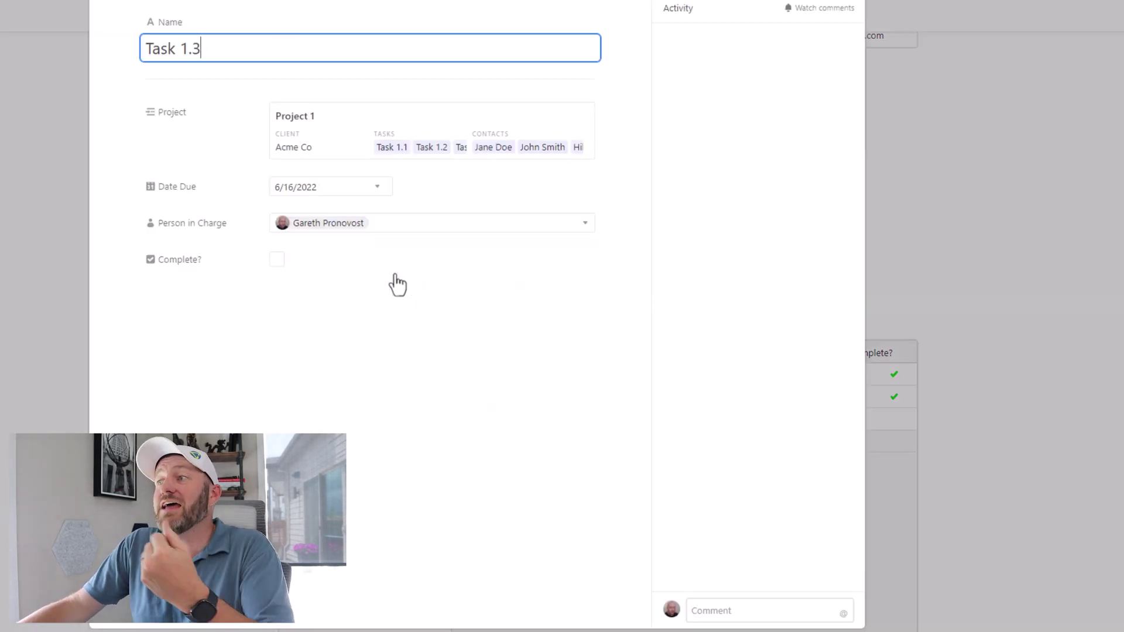
pyautogui.click(371, 233)
pyautogui.click(359, 326)
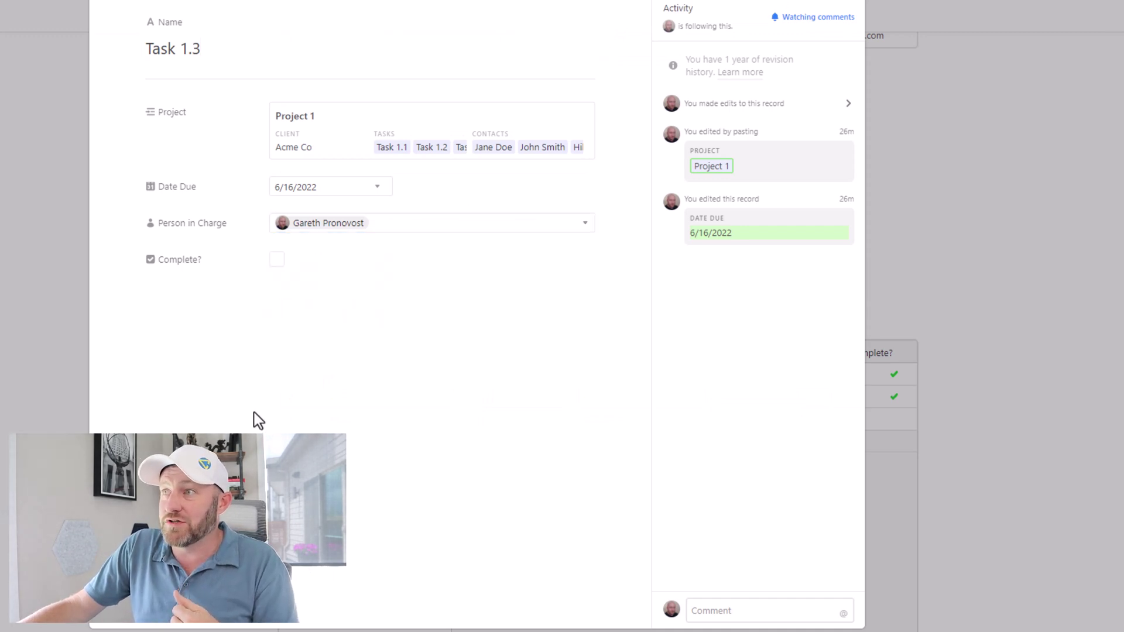
pyautogui.click(321, 187)
pyautogui.click(335, 290)
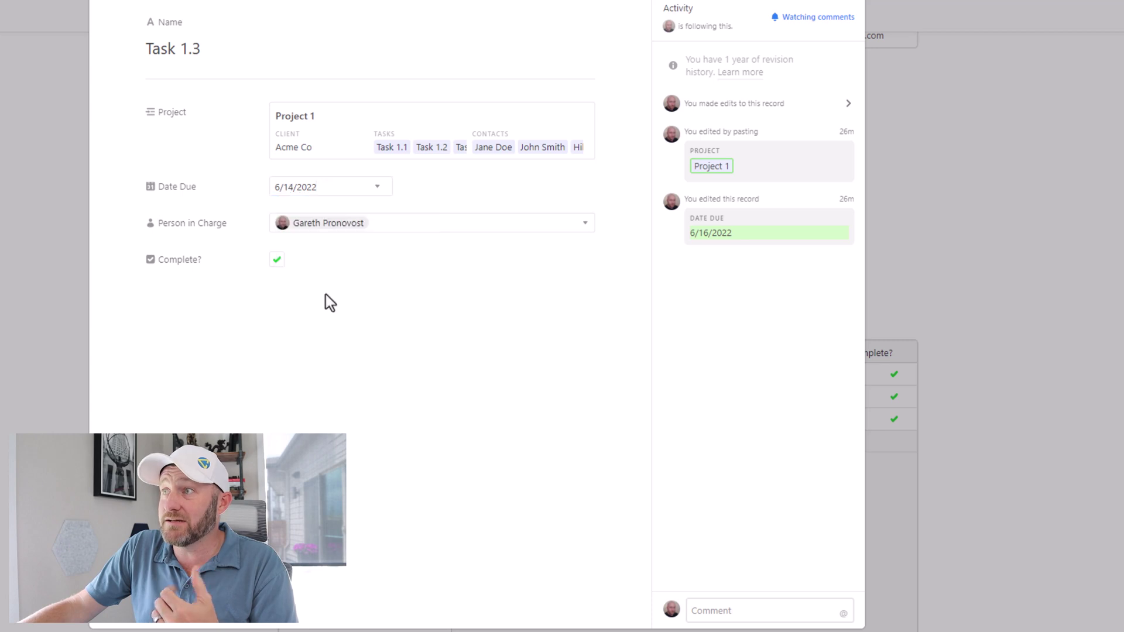
pyautogui.click(55, 238)
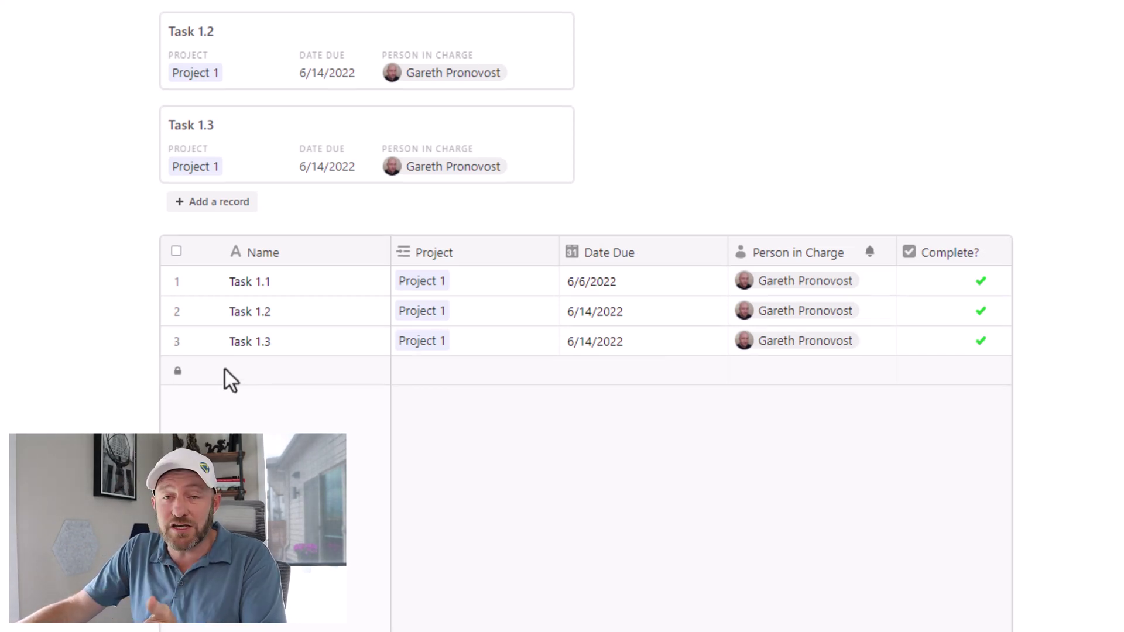
pyautogui.moveTo(225, 370)
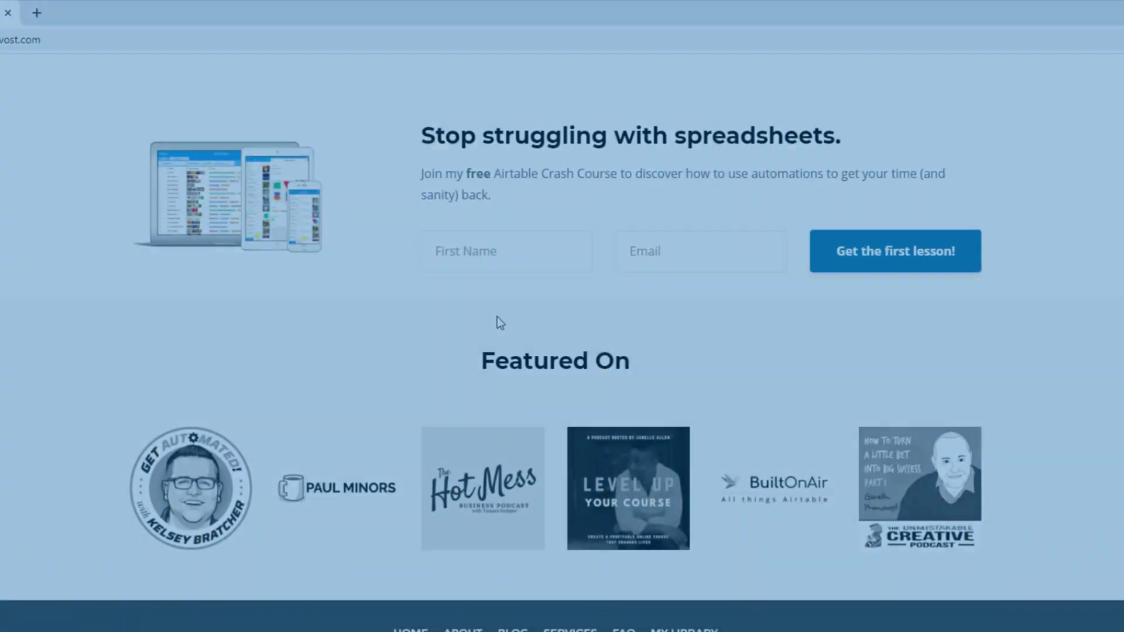
# Step: Fill in the crash-course sign-up form with a first name and e-mail address
pyautogui.click(500, 251)
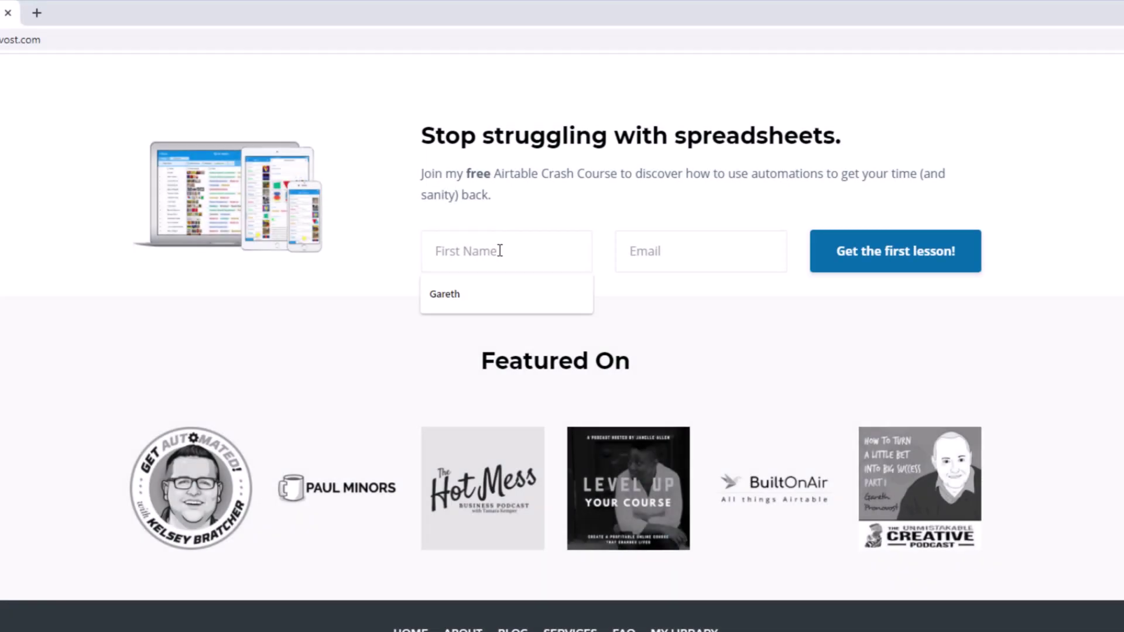
pyautogui.write('Gareth')
pyautogui.press('Tab')
pyautogui.press('Down')
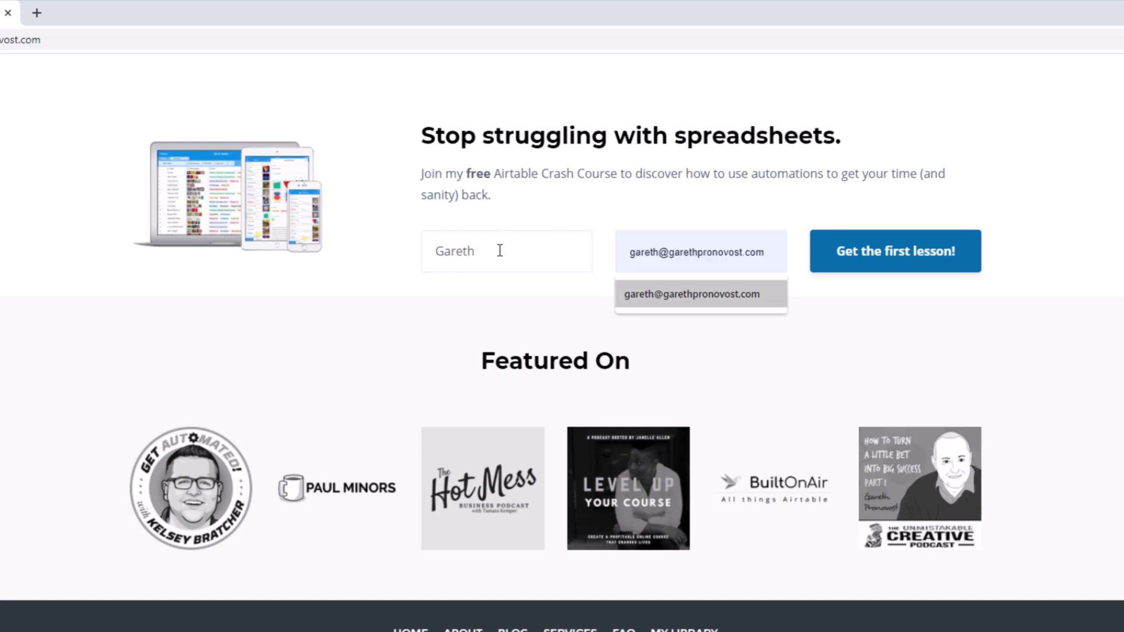
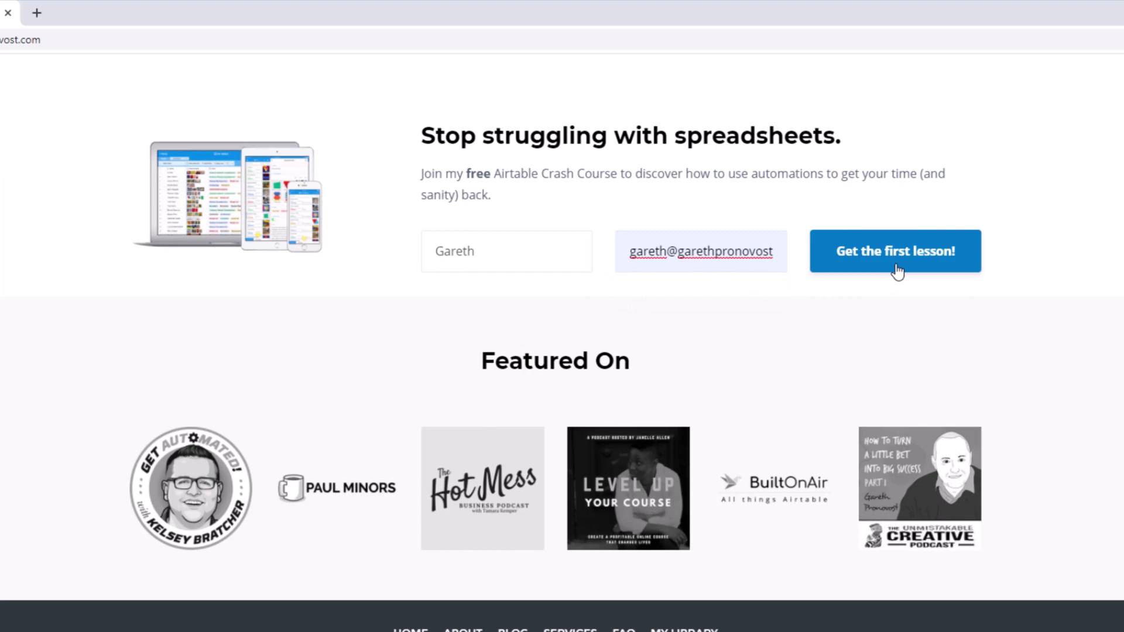
# Step: Open the Services page and scroll to the Airtable Consultants support option cards
pyautogui.scroll(15, 897, 271)
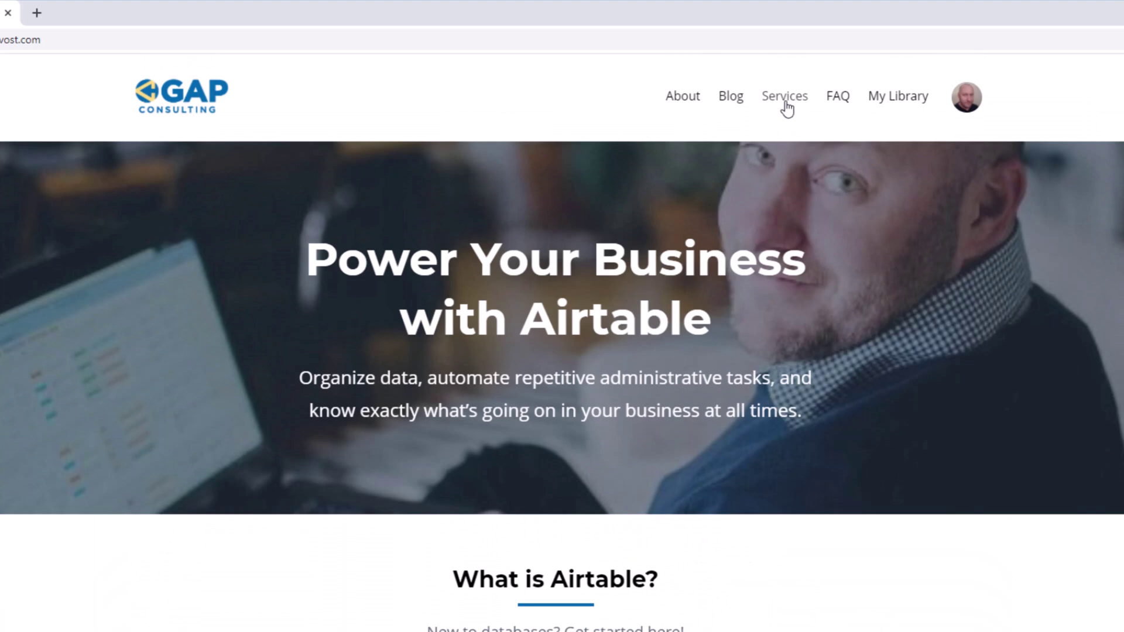
pyautogui.click(787, 108)
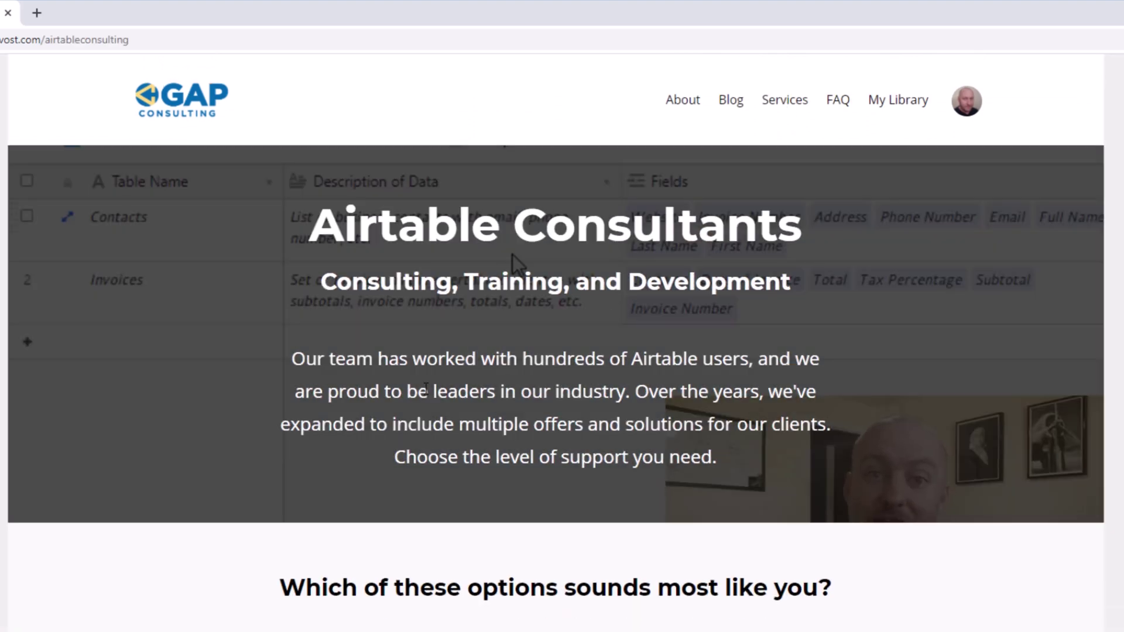
pyautogui.scroll(-8, 423, 391)
pyautogui.scroll(-2, 423, 393)
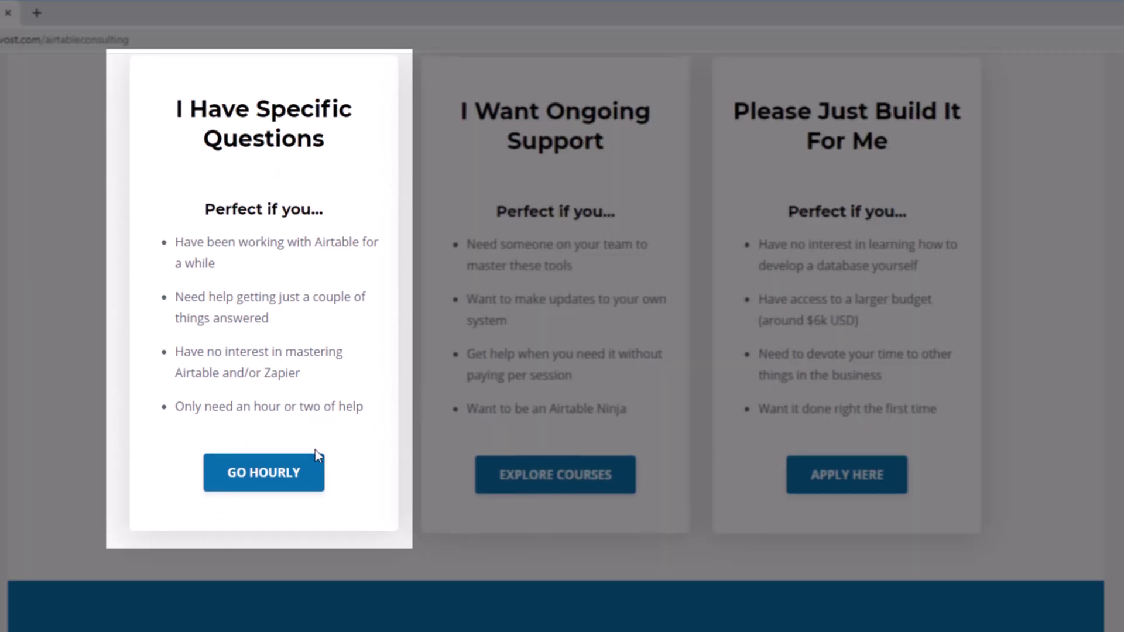